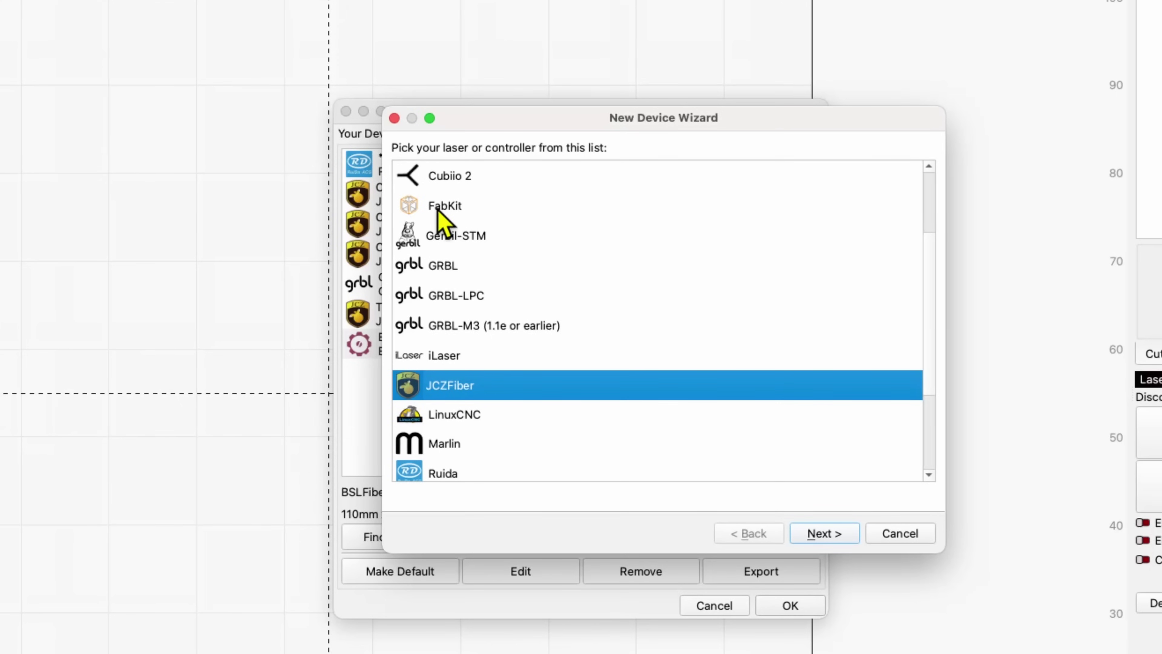
Choose BSLFiber as the controller type in the New Device Wizard and continue
scroll(439, 215, up, 3)
click(444, 237)
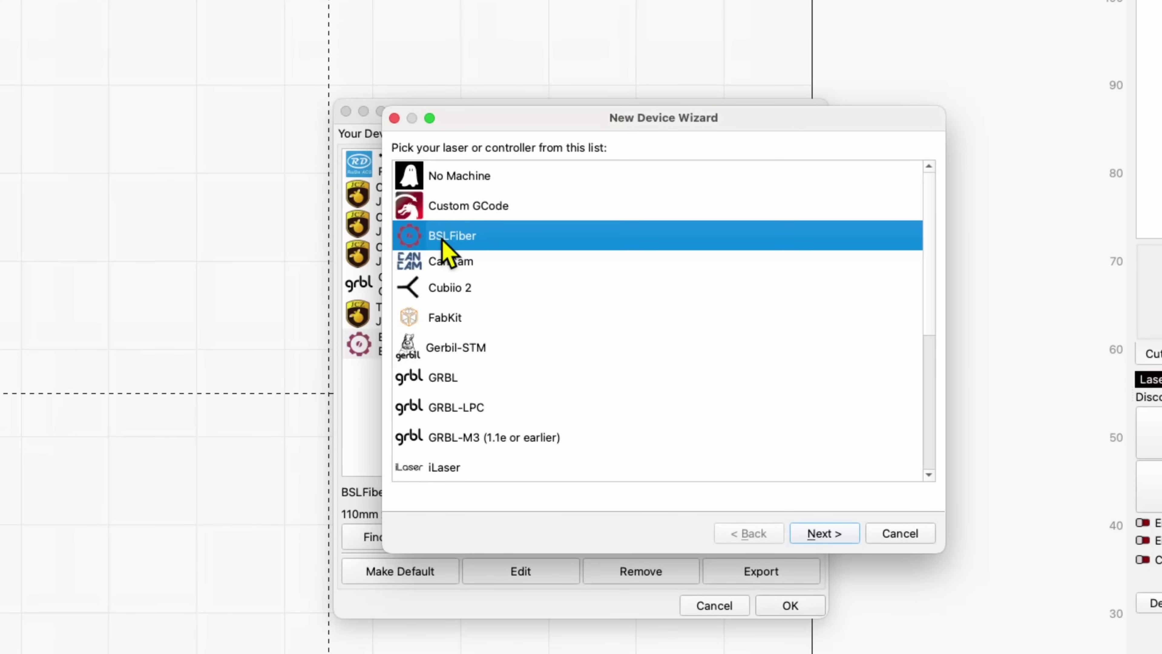
click(825, 534)
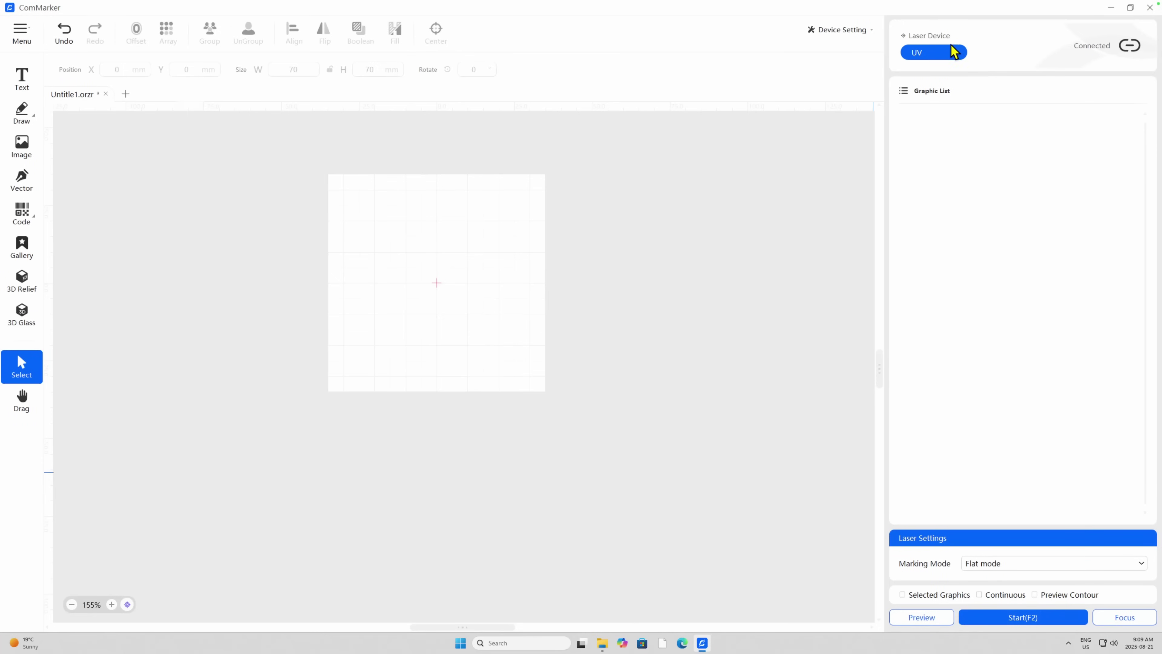
Switch the laser source type to UV and fit the whole artboard in view
click(955, 52)
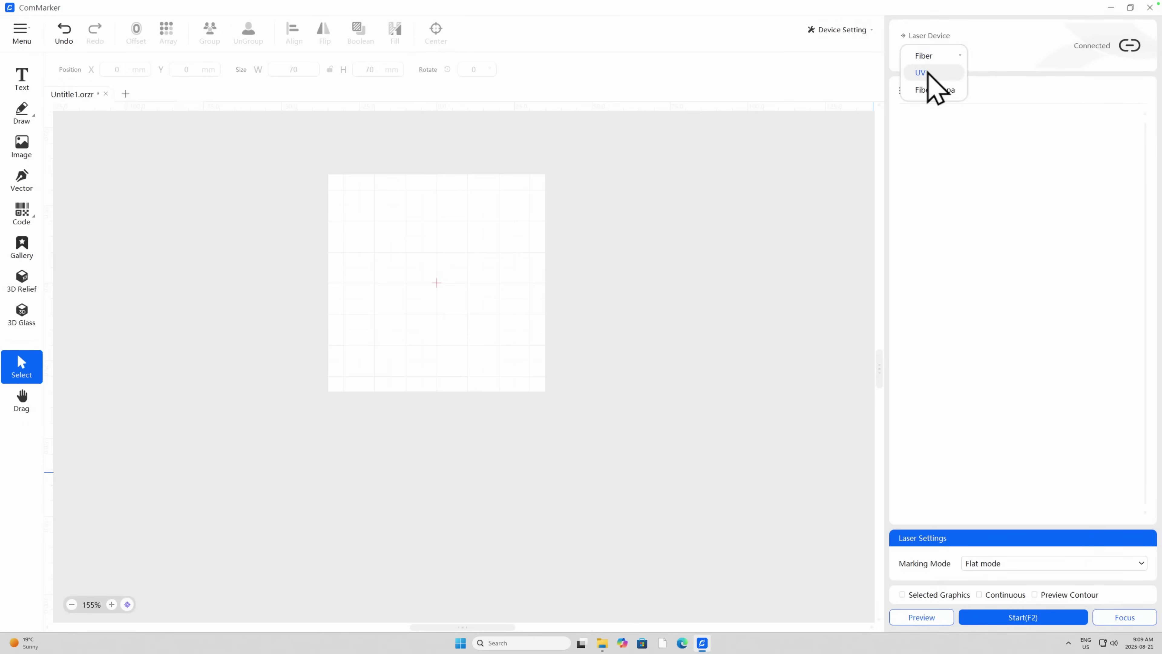
click(931, 87)
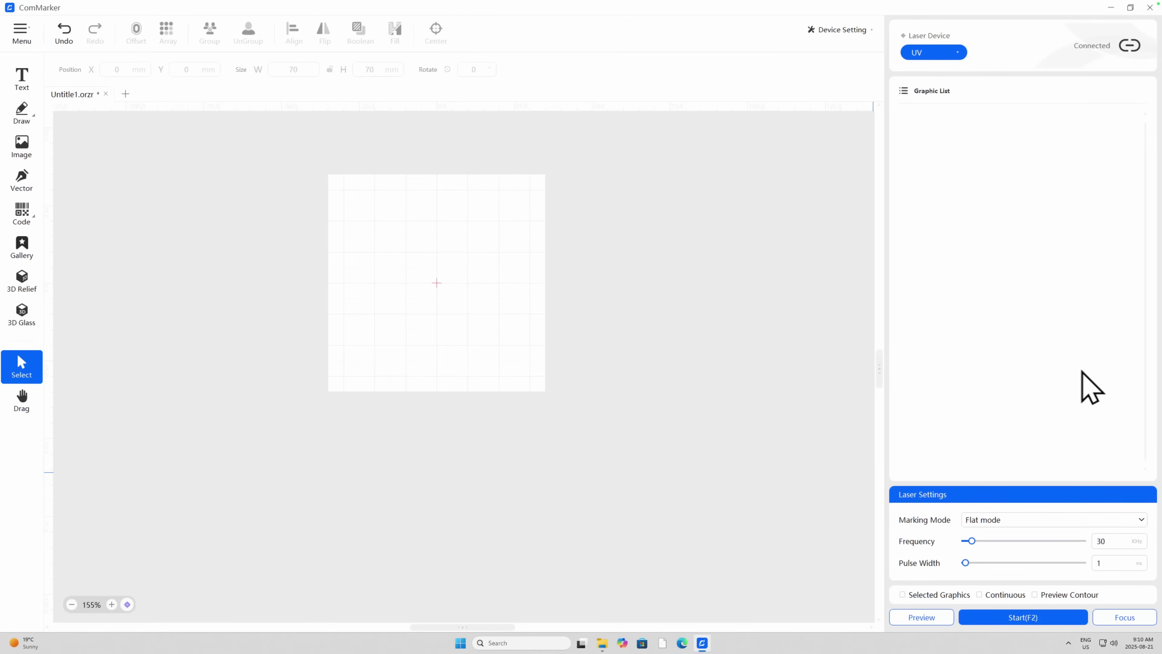
key(ctrl+0)
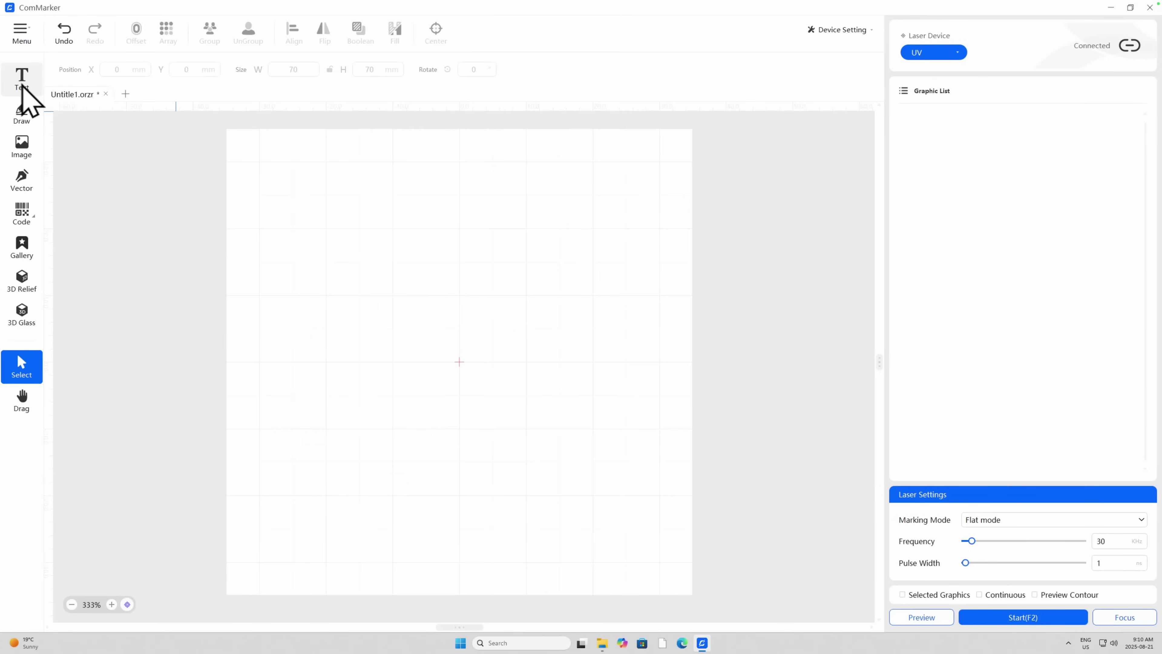
Import owl.png as an image, shrinking it to fit the canvas
click(23, 151)
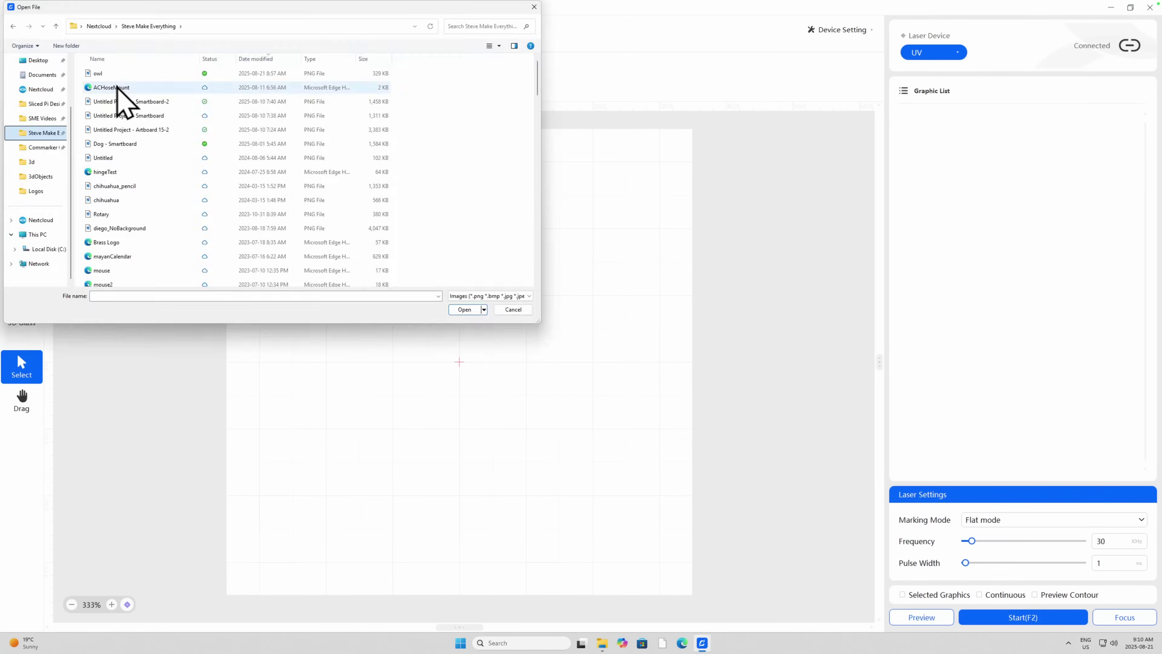
click(102, 74)
click(465, 309)
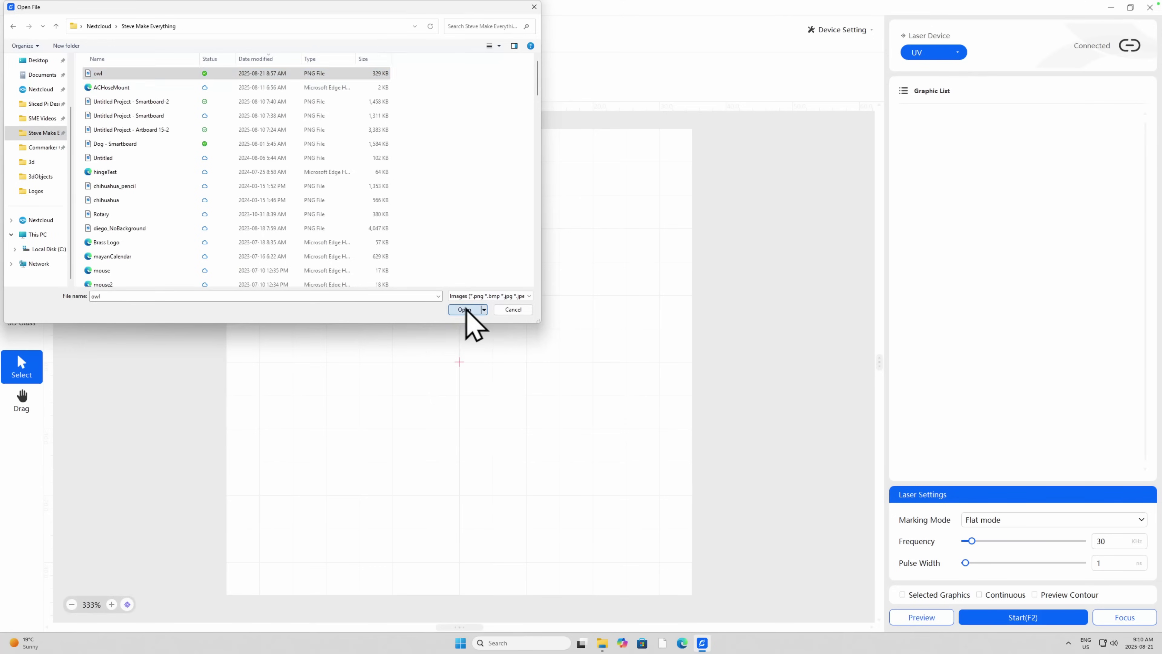
click(580, 296)
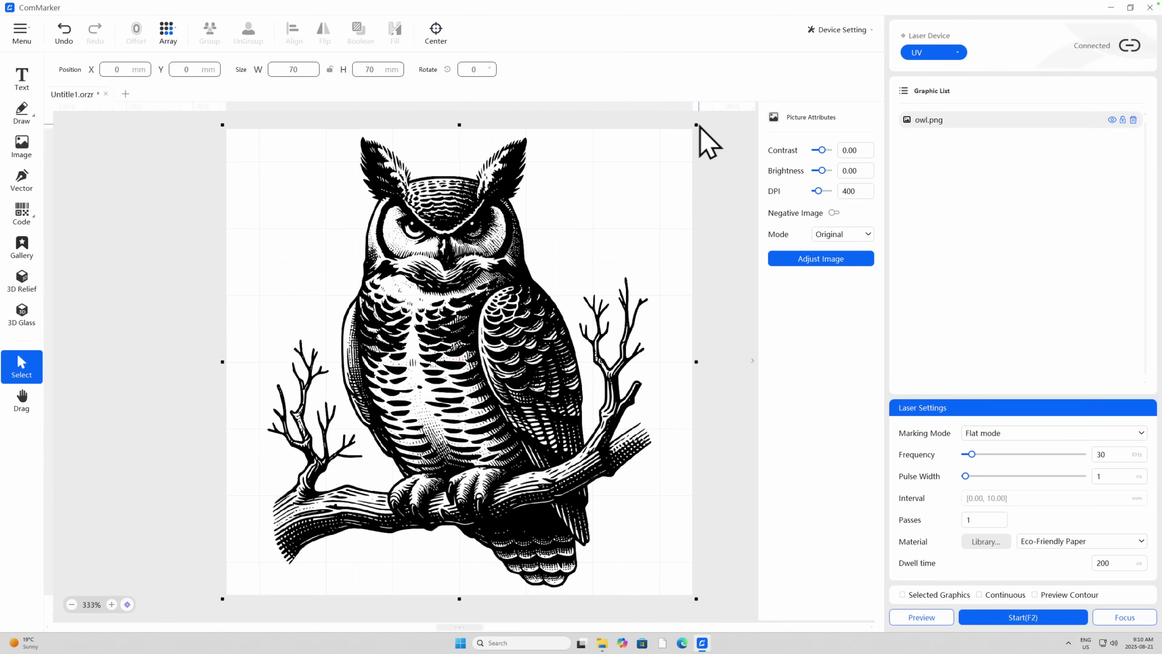
Resize the owl to about 52.16 mm square and shift it right and up
drag(696, 125, 577, 243)
drag(400, 414, 466, 394)
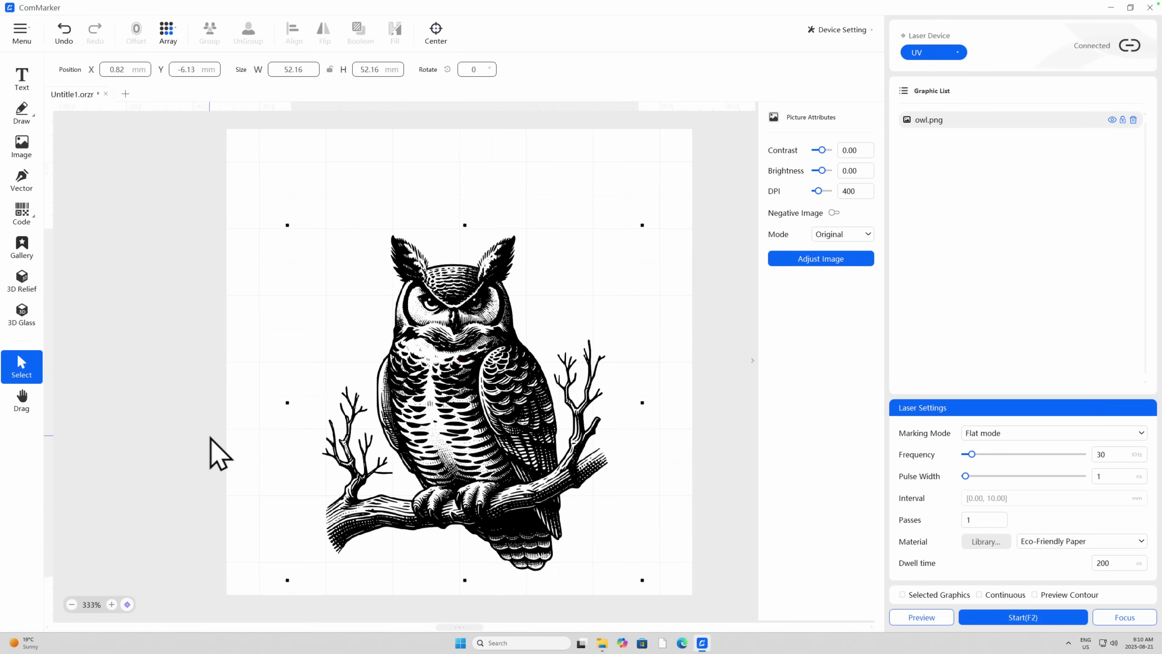
click(27, 81)
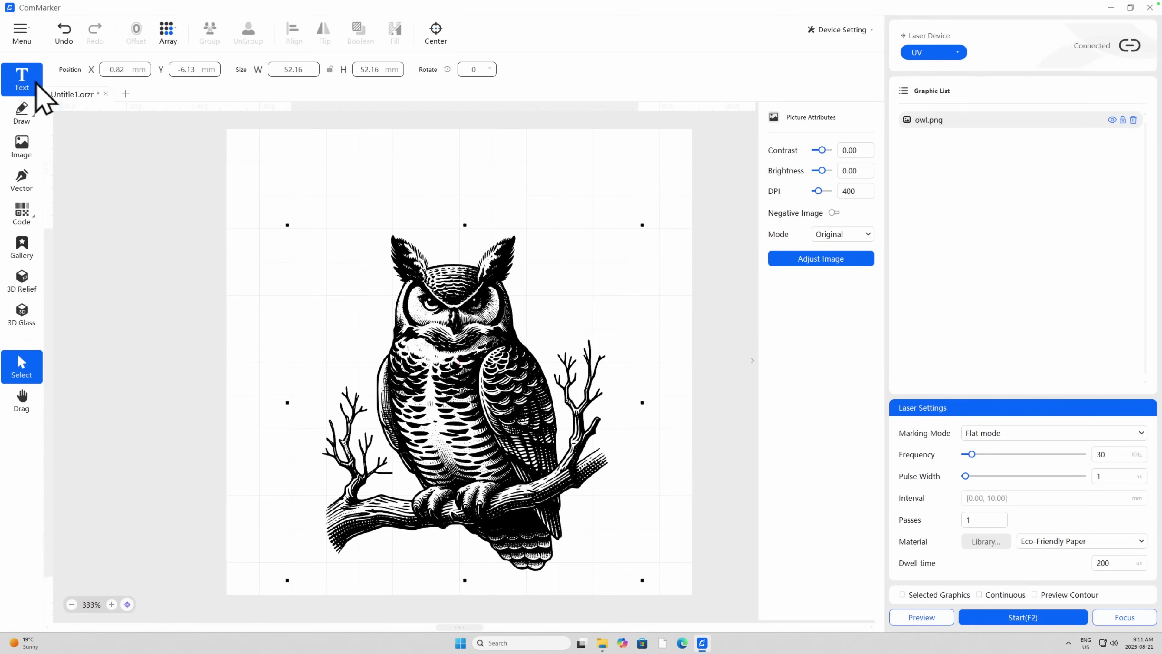
Place a text object above the owl and change its wording from HELLO to 'Dr Hoo'
click(336, 171)
drag(351, 176, 448, 178)
double_click(485, 186)
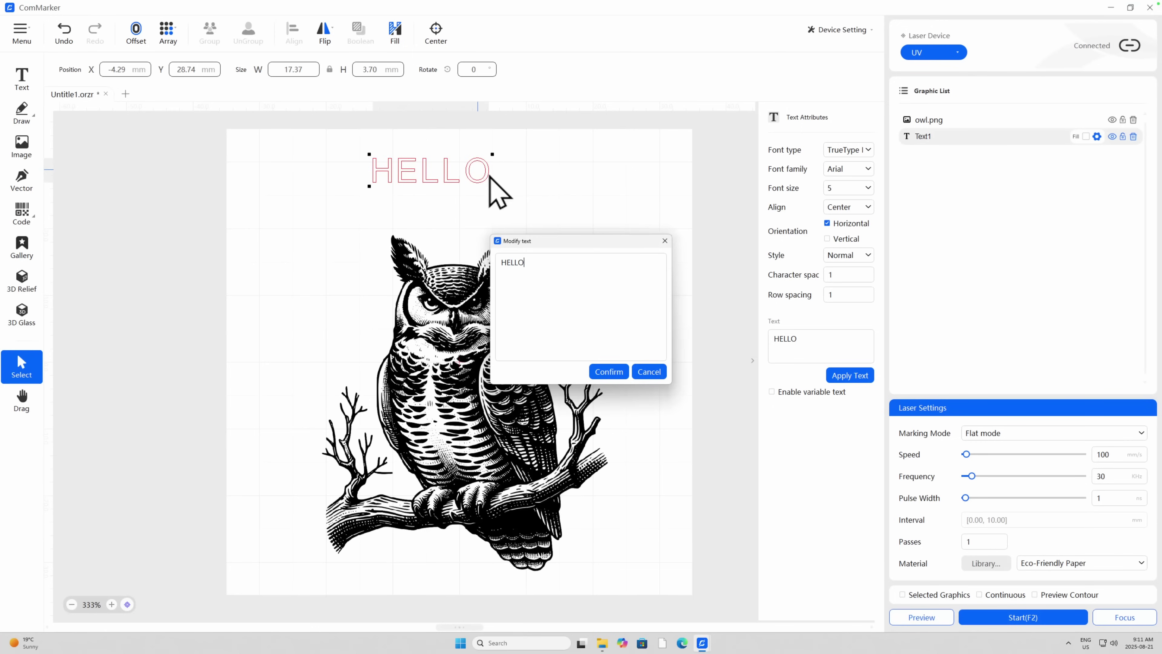
drag(558, 267, 372, 257)
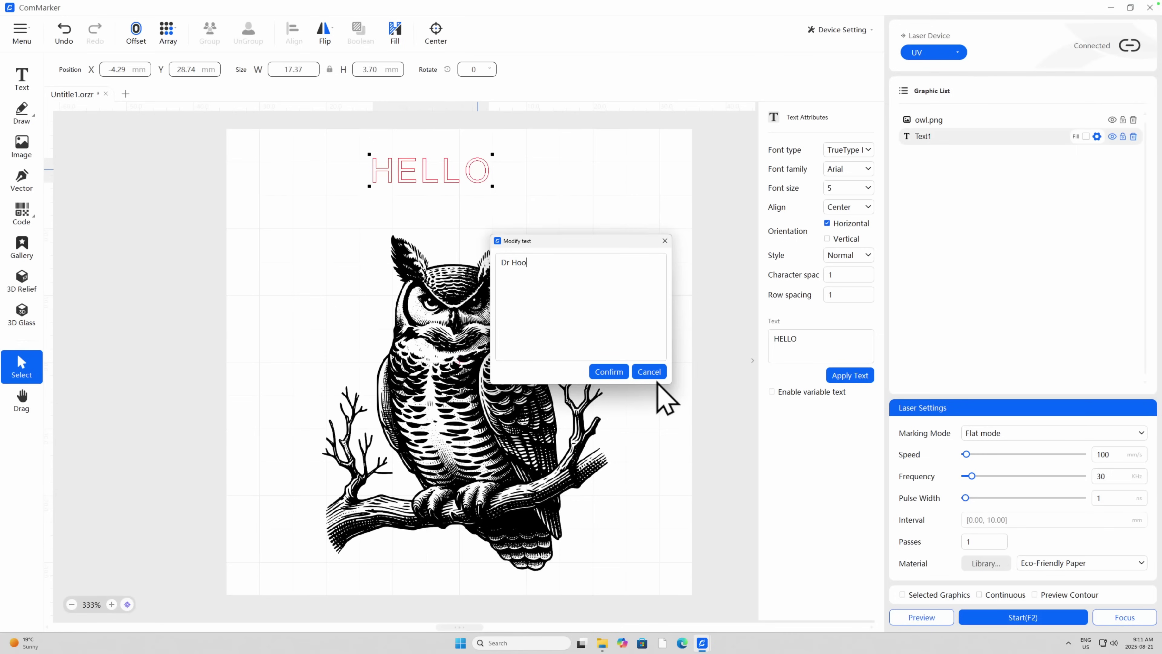
click(613, 373)
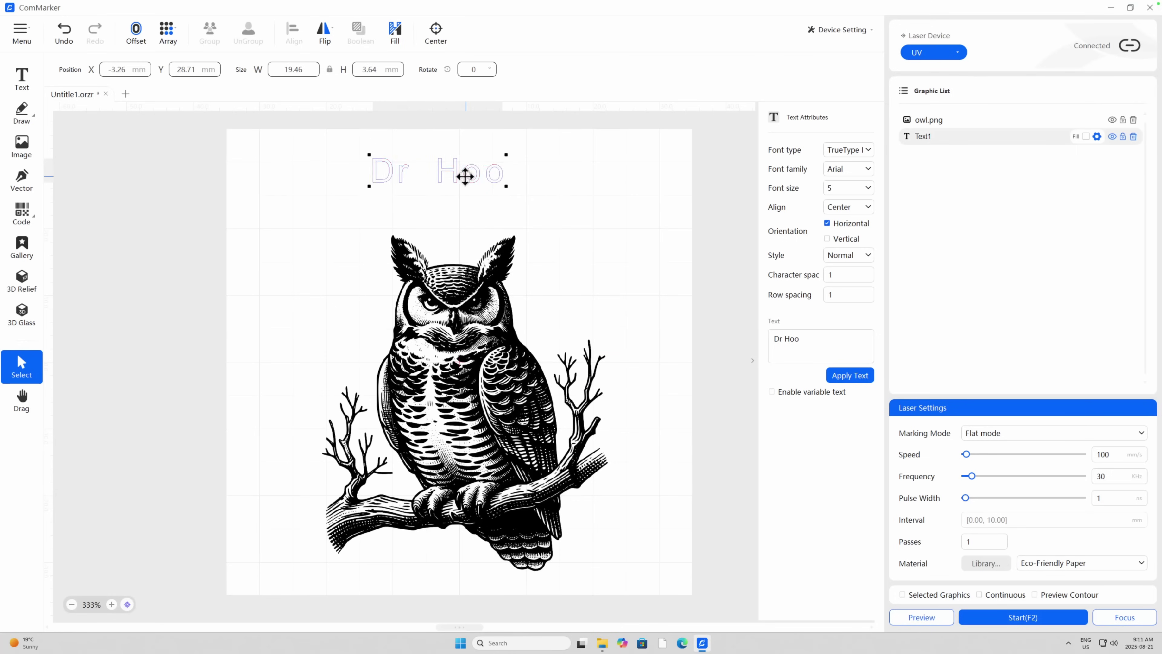
drag(464, 174, 478, 206)
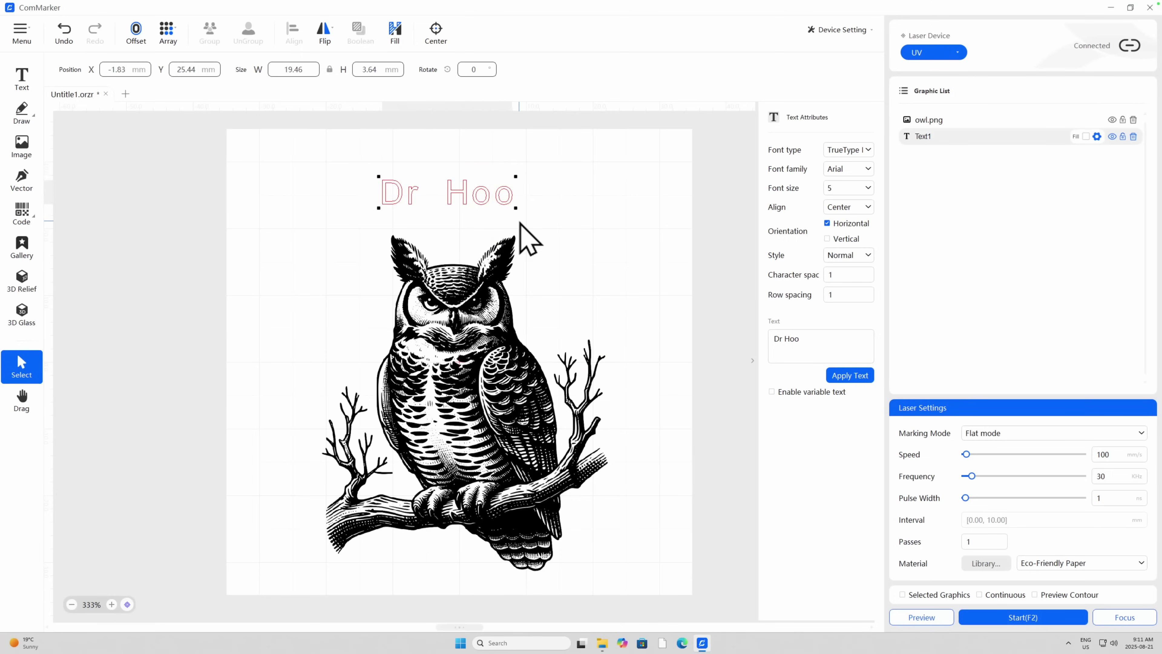
Centre the Dr Hoo text horizontally over the owl
click(459, 316)
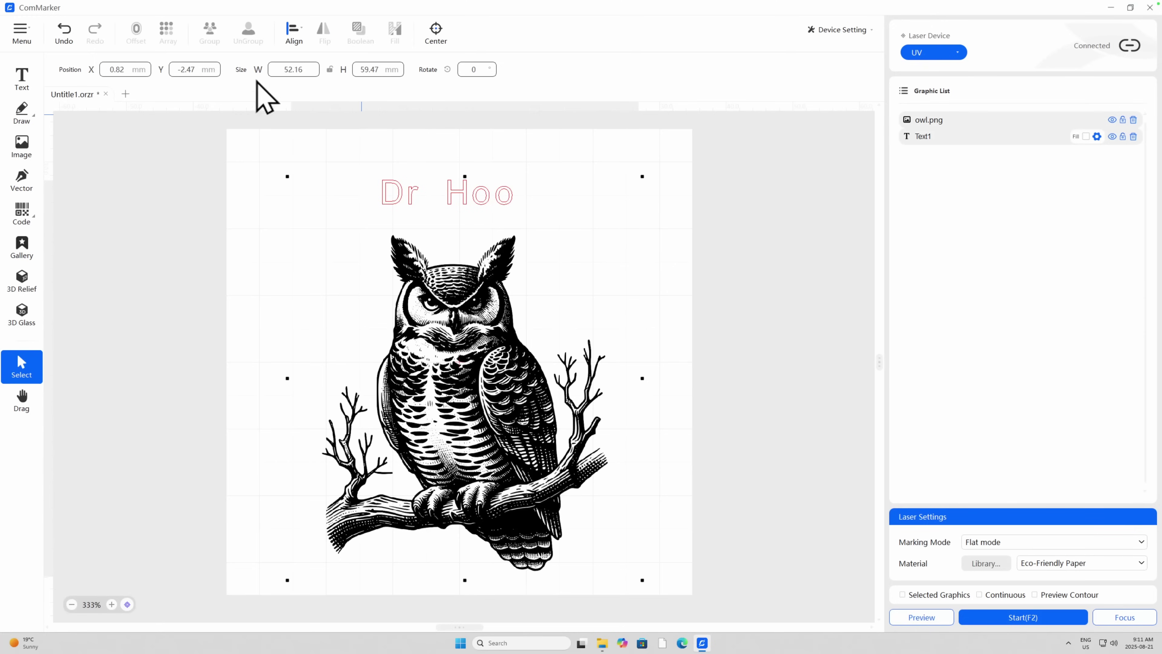
click(293, 32)
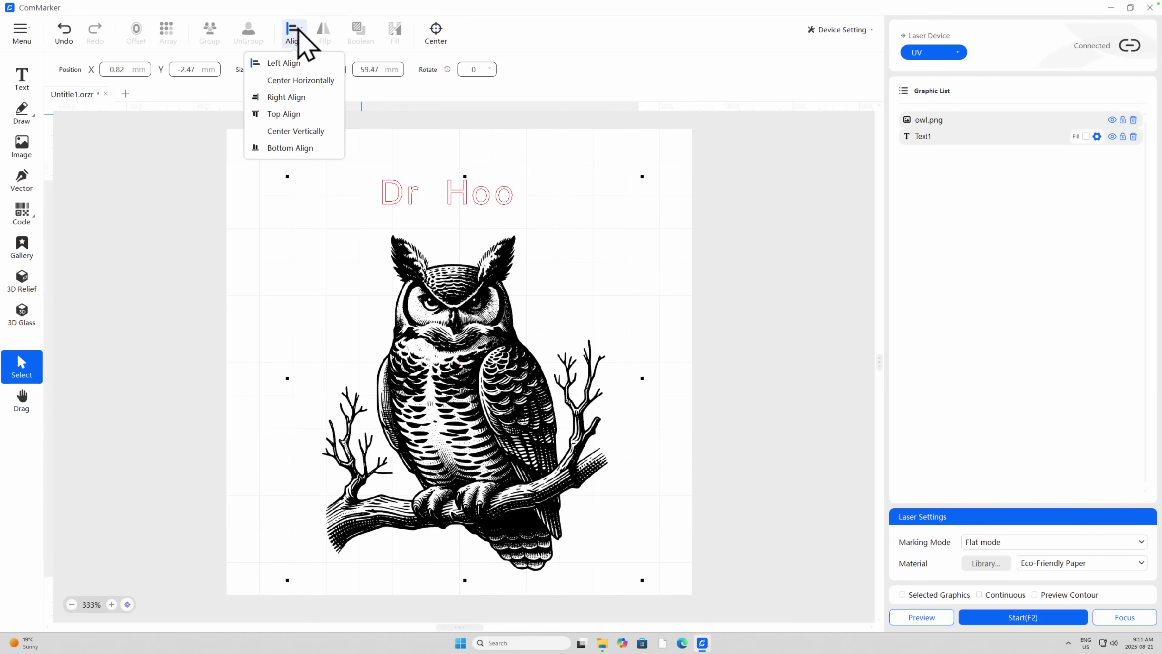
click(306, 132)
Set the Dr Hoo text font to Calibri and give it a solid fill
click(462, 195)
click(852, 375)
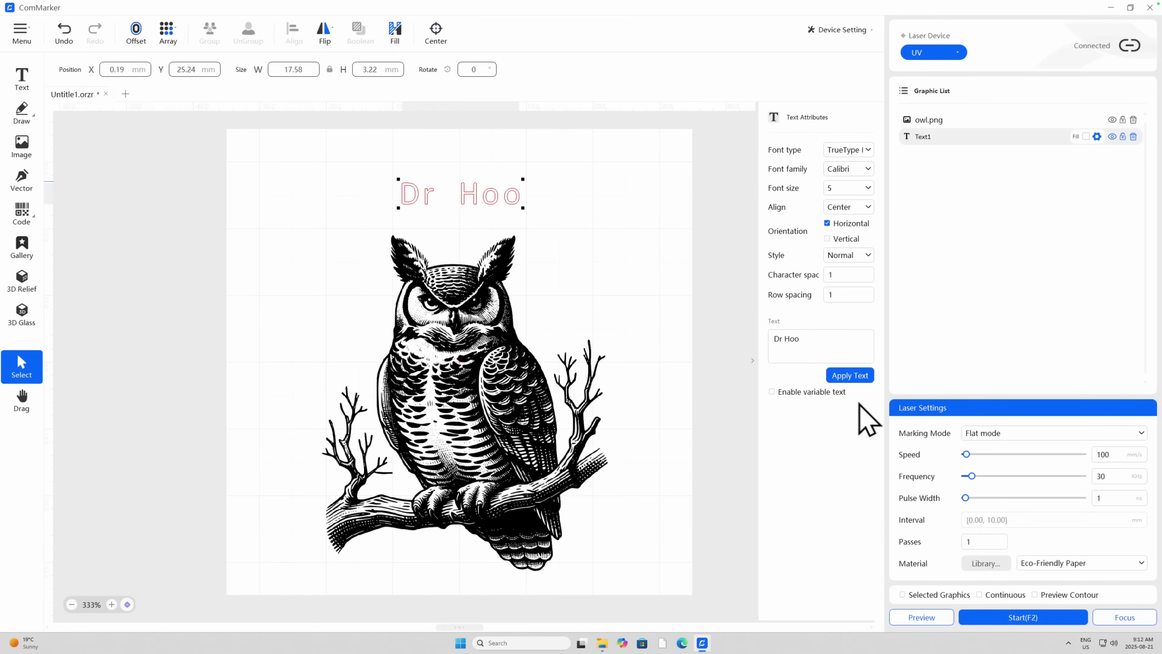
click(1086, 136)
click(1089, 120)
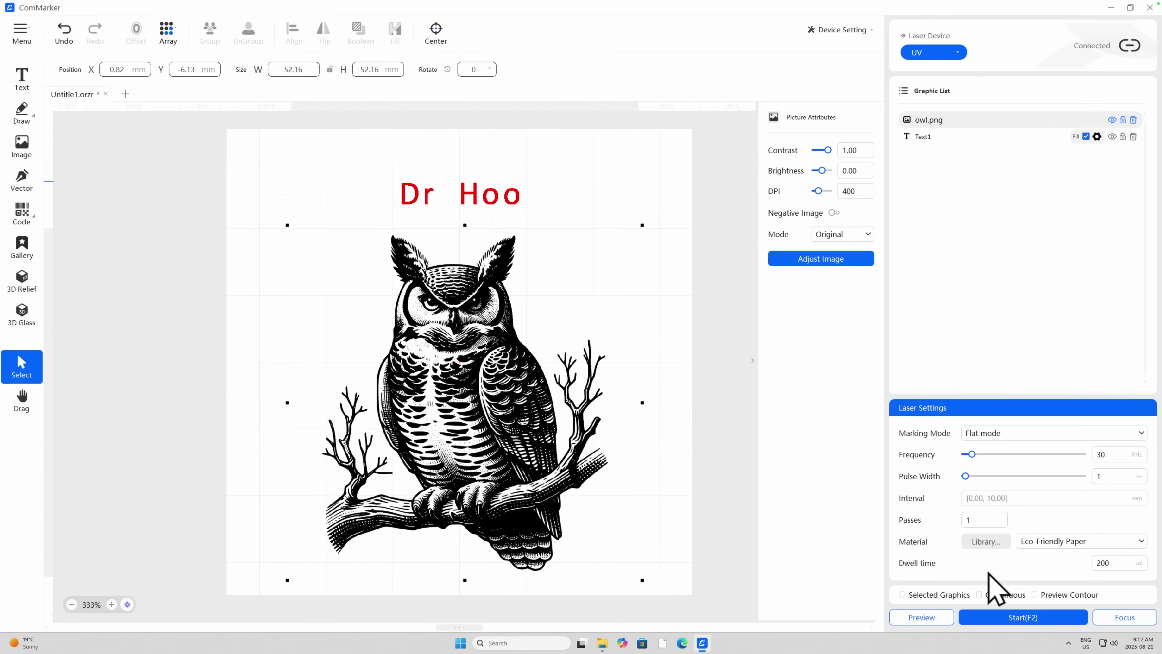
Select Cork as the material and save its preset frequency as 30 kHz instead of 30.100
click(1048, 542)
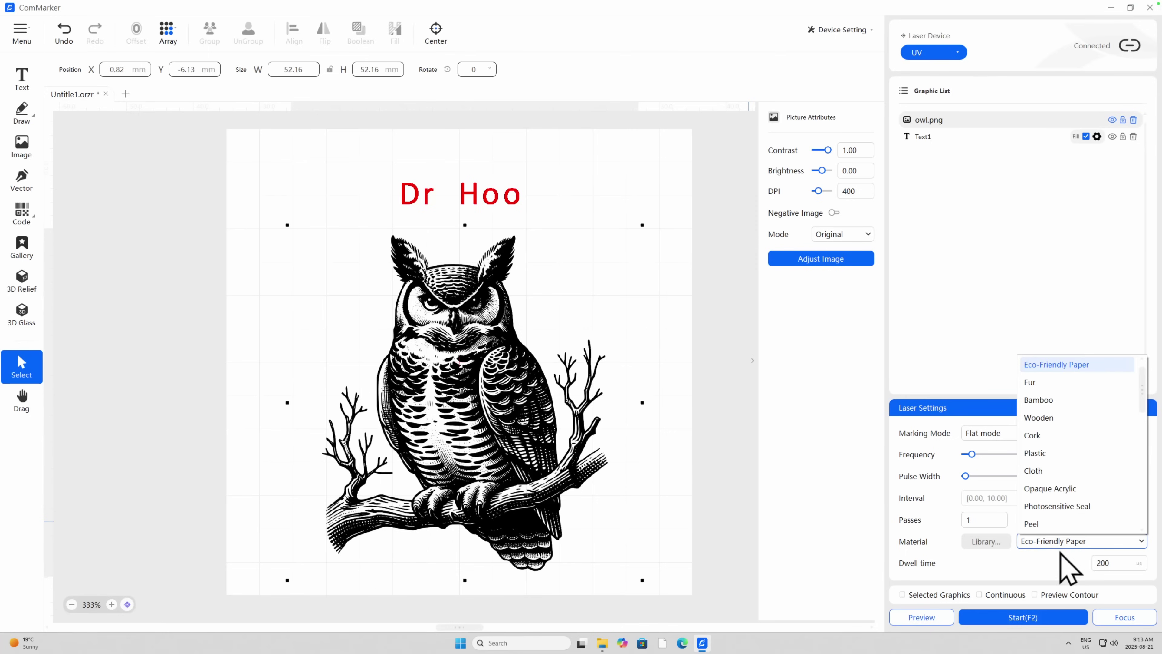
click(1035, 433)
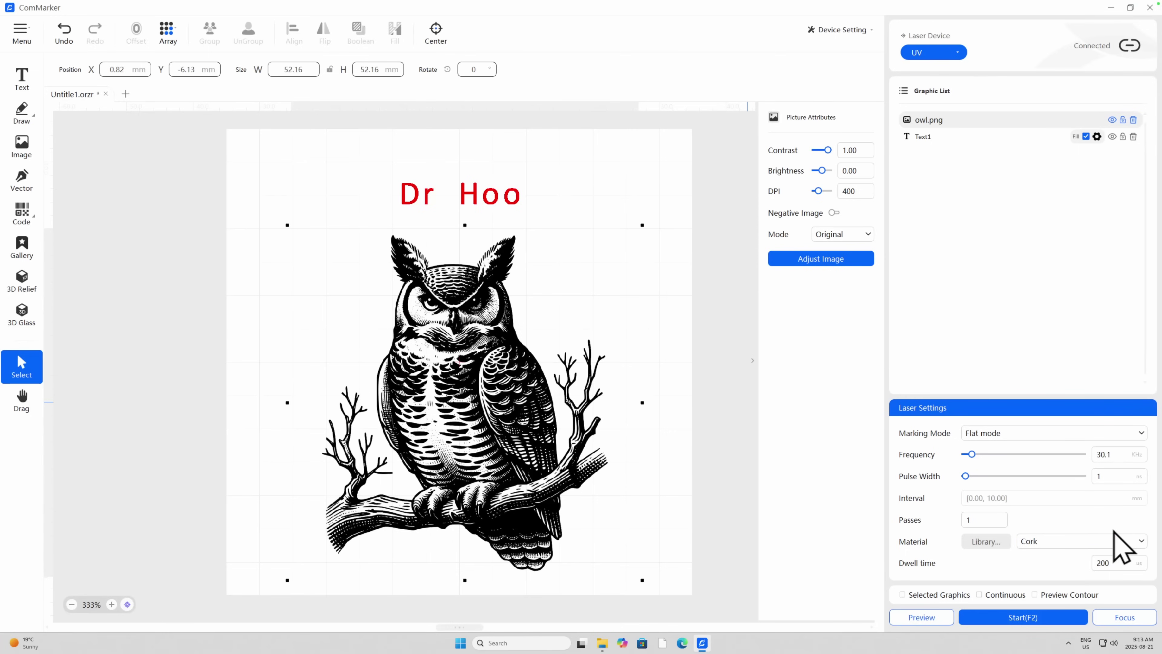
click(987, 541)
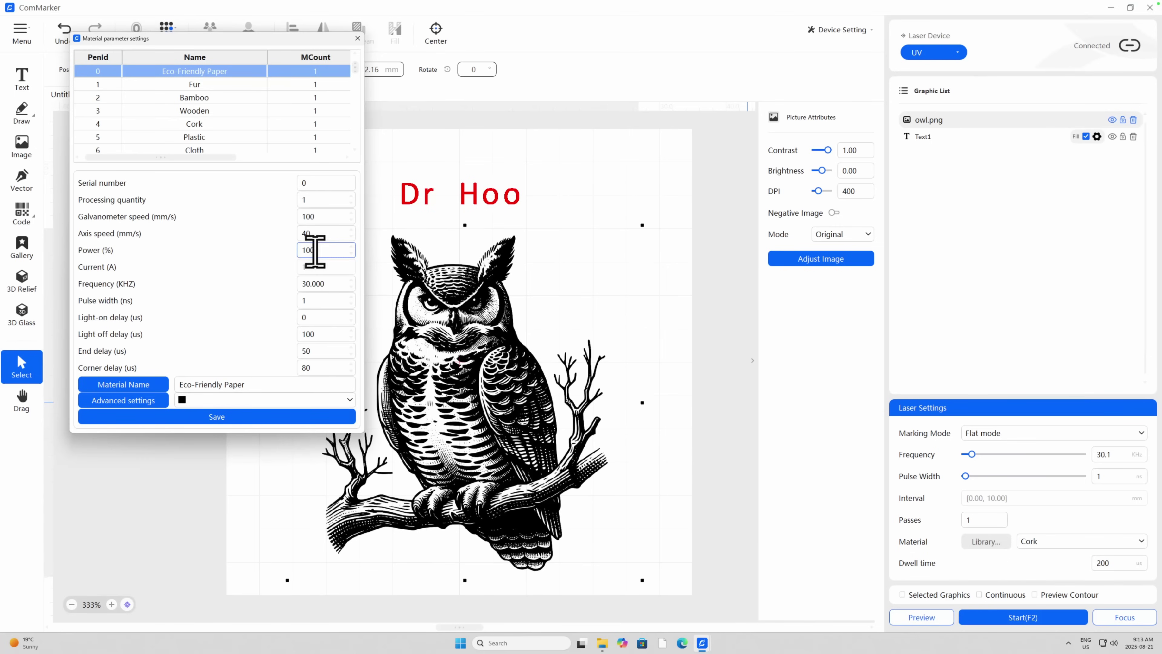
scroll(206, 95, down, 1)
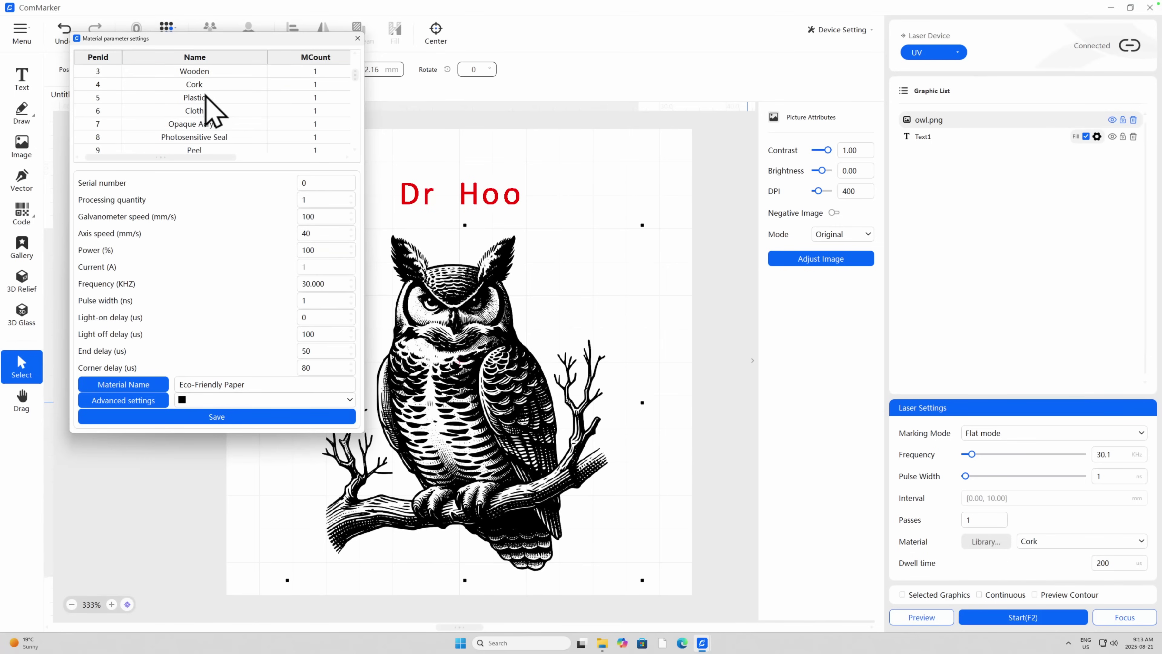
click(192, 85)
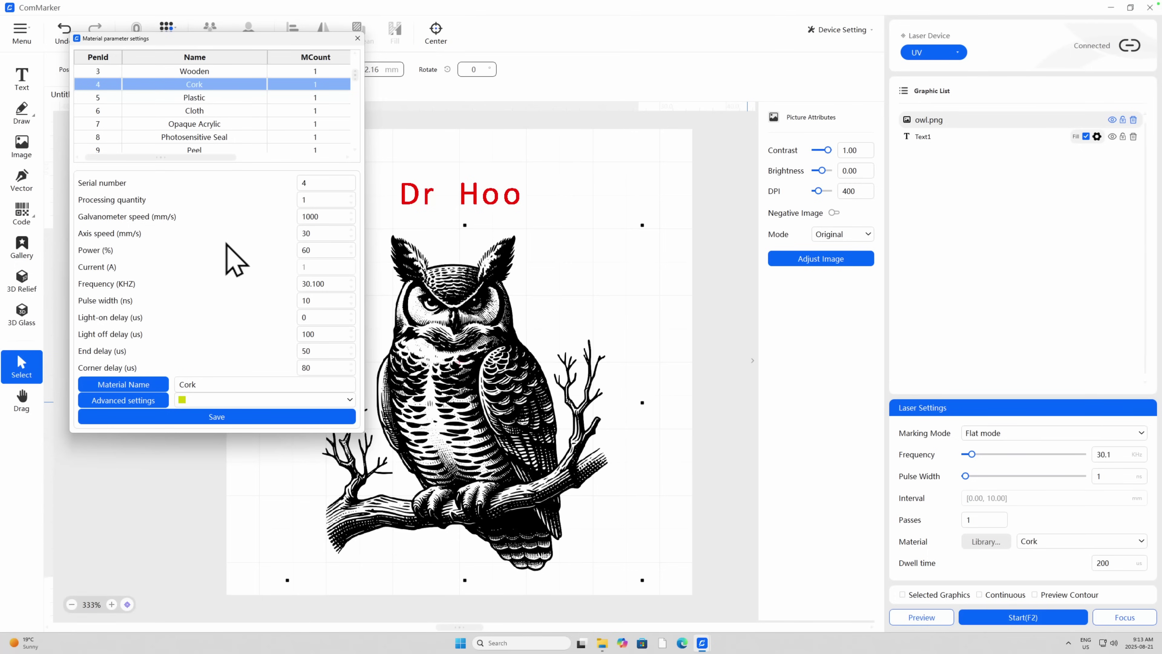
click(313, 280)
drag(313, 280, 340, 281)
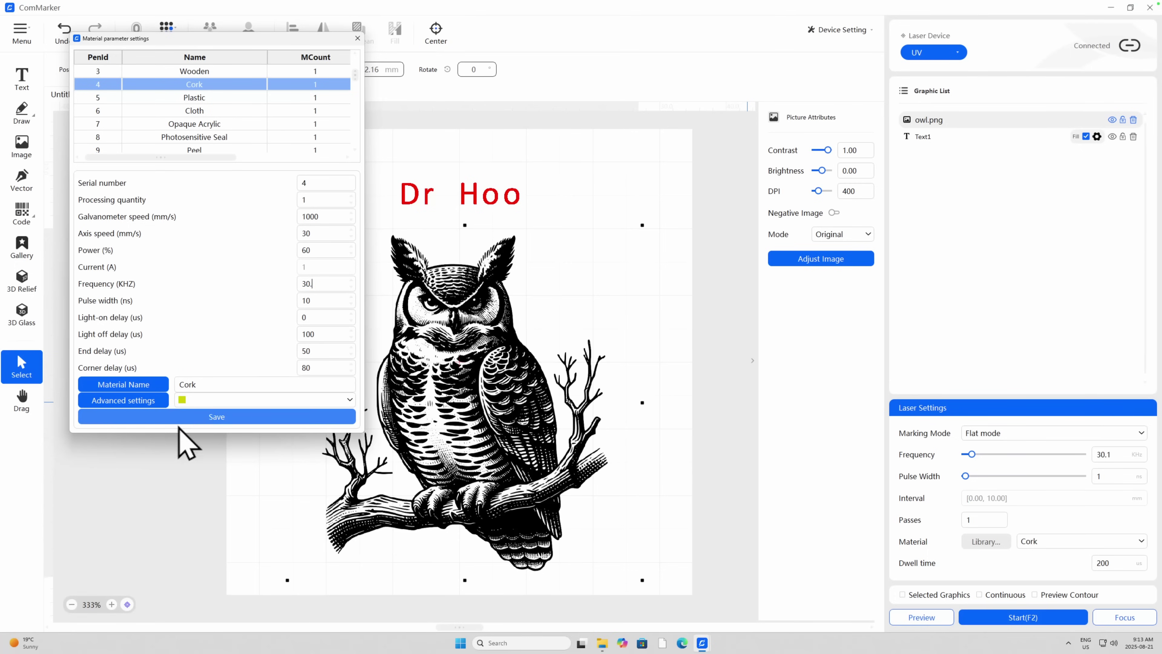
click(197, 417)
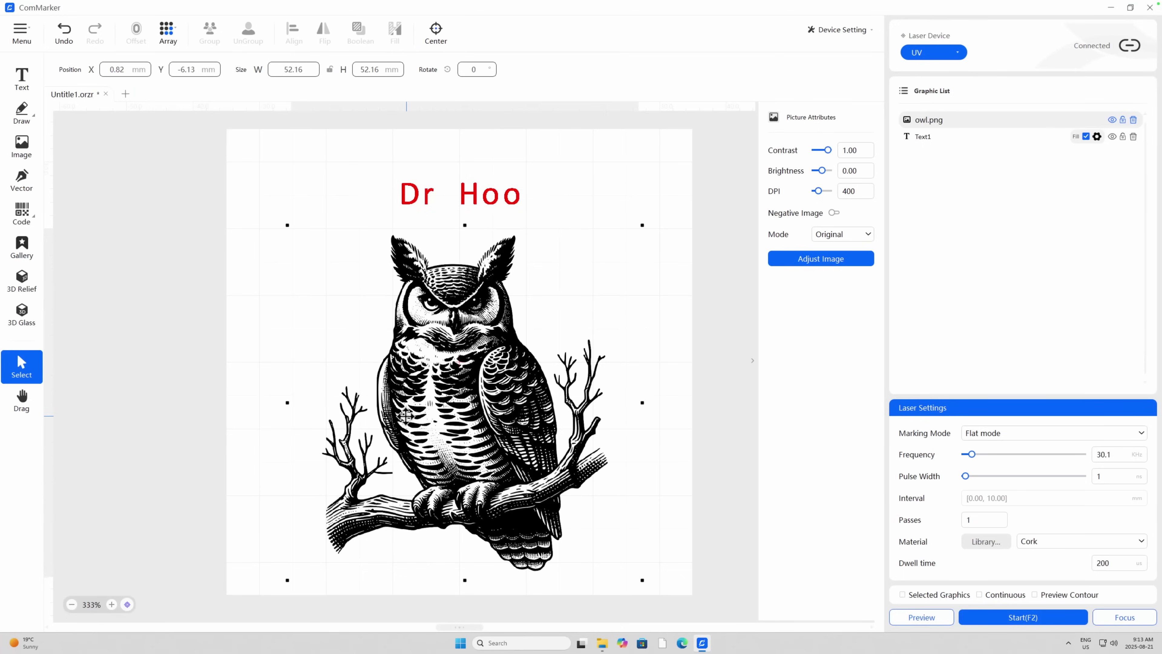
Acknowledge focusing is complete, then run and stop a preview of the owl design
key(Tab)
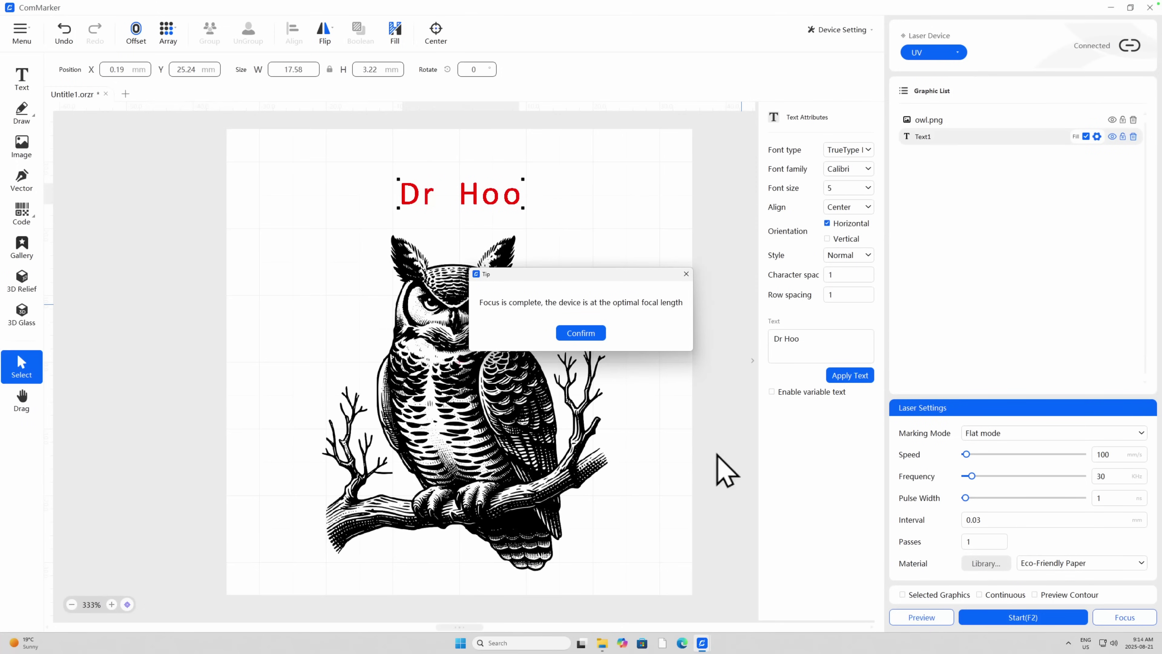
click(581, 333)
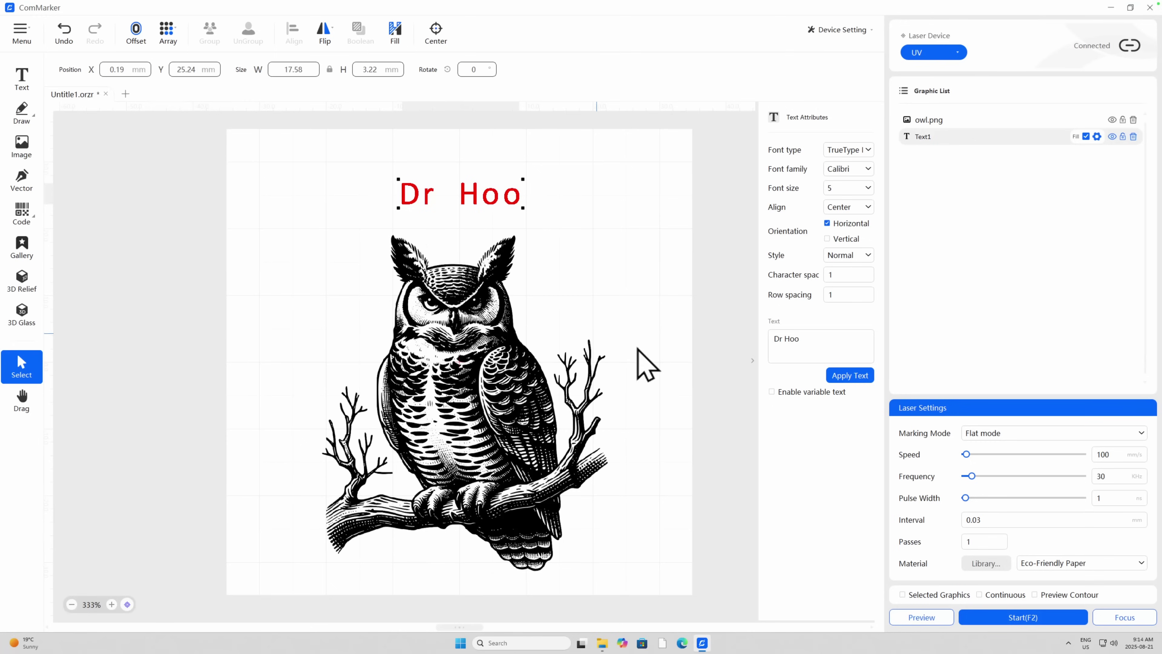
click(921, 618)
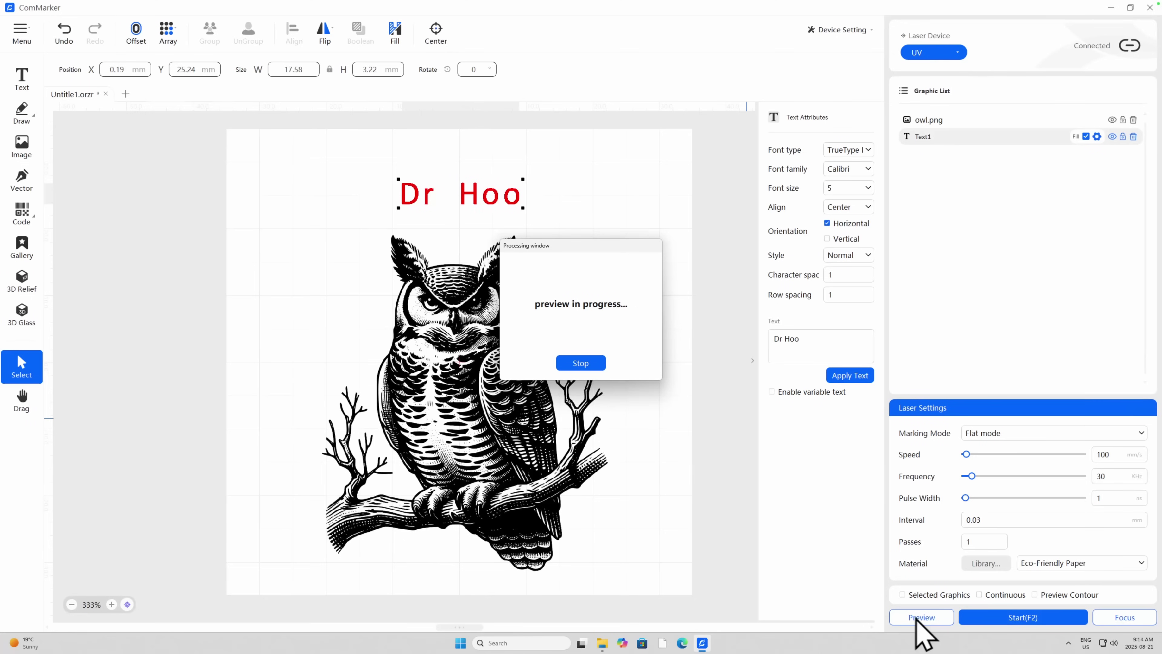
click(583, 363)
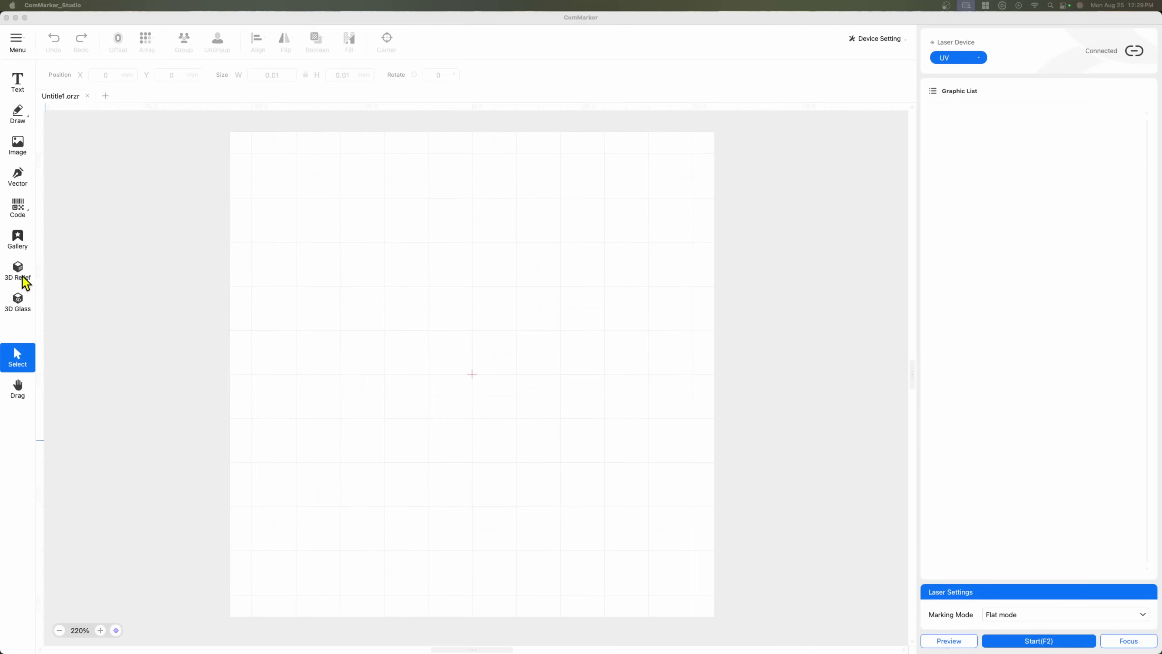
Open the 3D Relief workspace and load mandala-22_repaired.stl
click(26, 282)
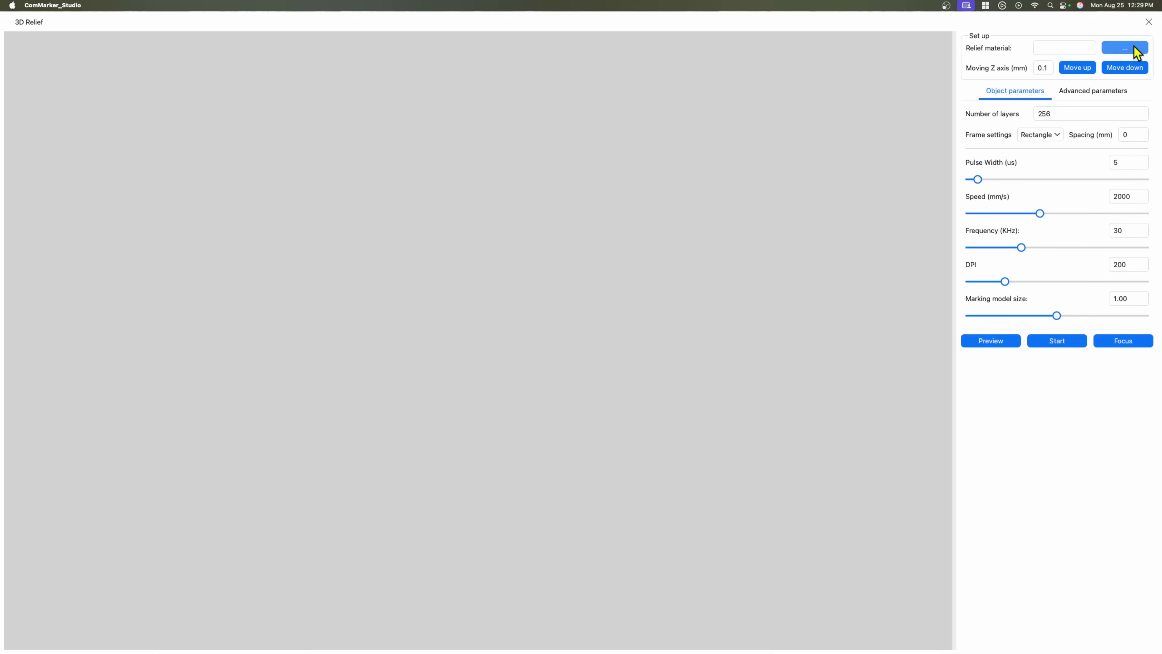
click(1119, 51)
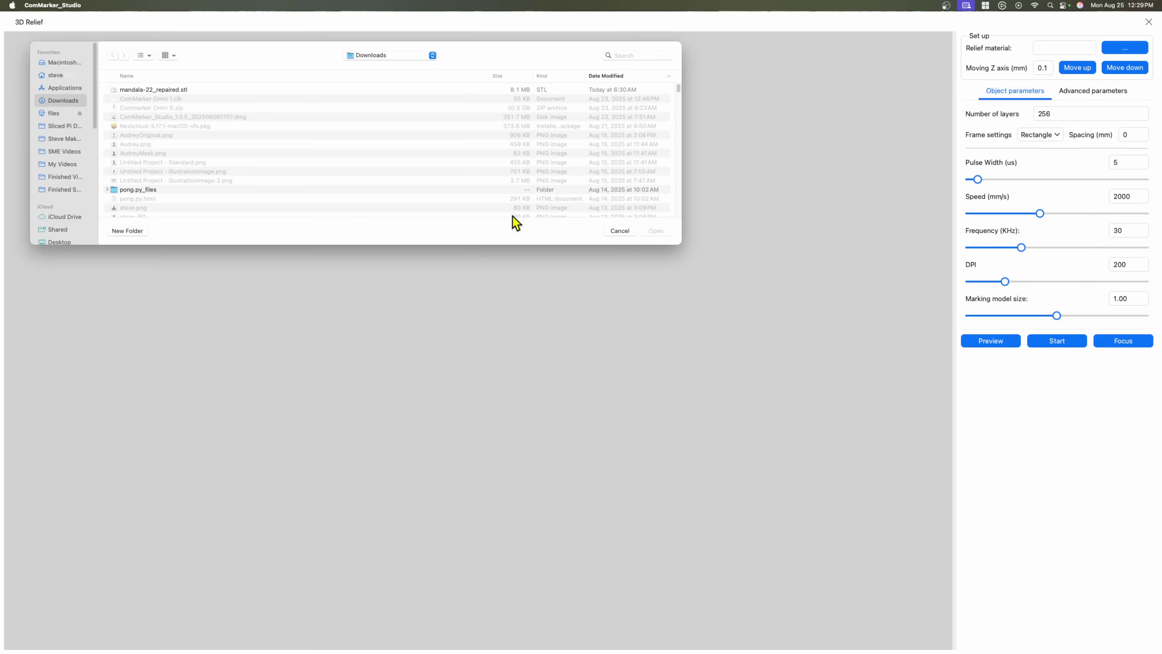
click(155, 90)
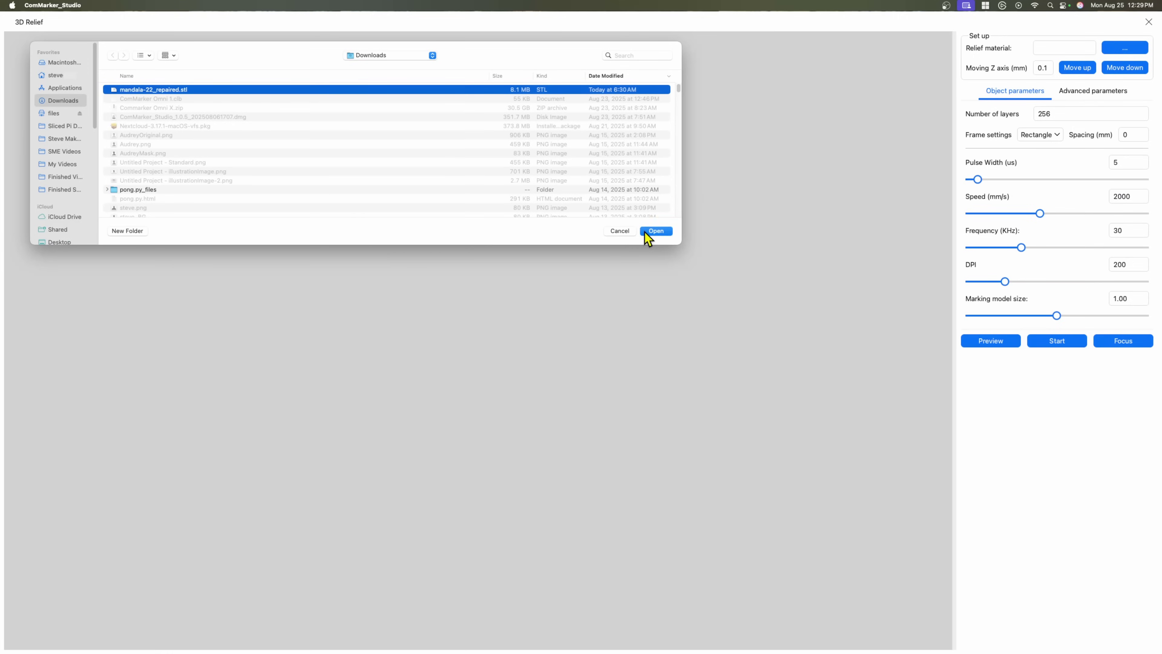
click(655, 232)
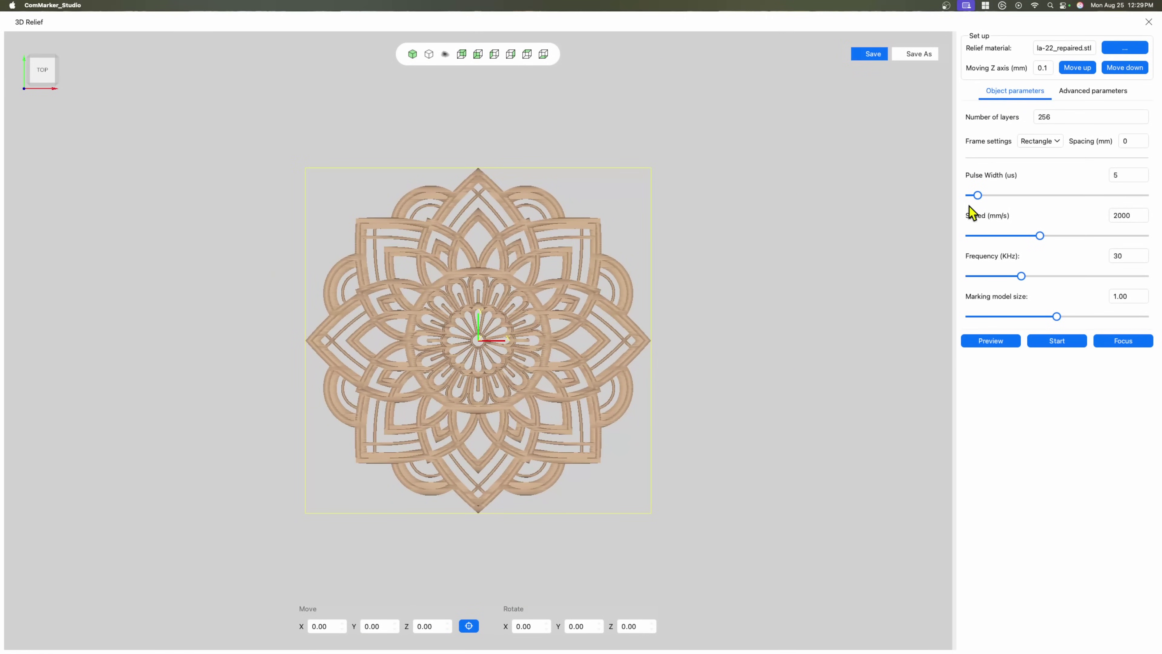
Set the relief to 60 layers, speed 3000 and marking model size 0.5
click(1075, 118)
drag(1075, 118, 993, 117)
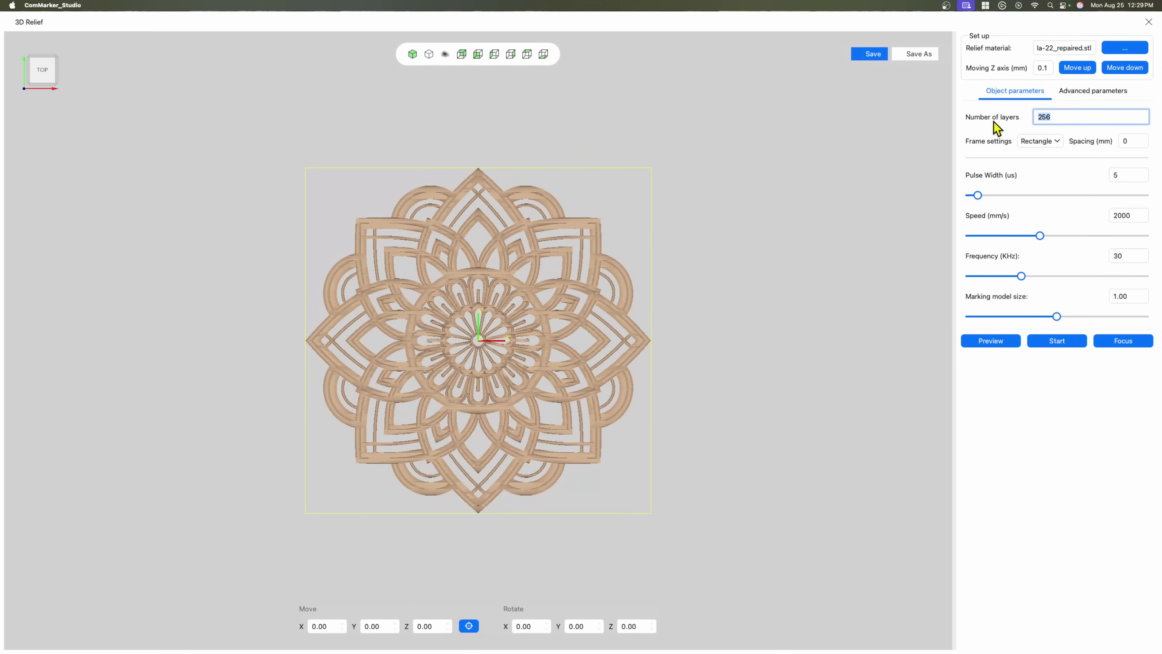
click(1119, 179)
click(1133, 215)
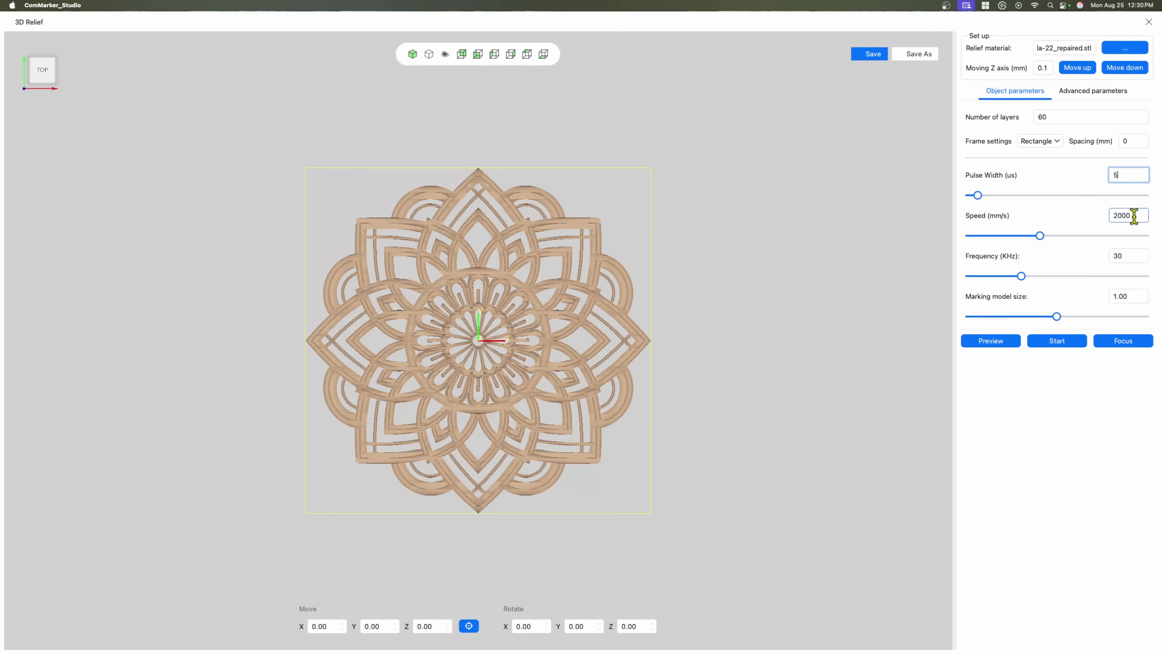
drag(1134, 215, 1079, 213)
text(300)
click(1126, 255)
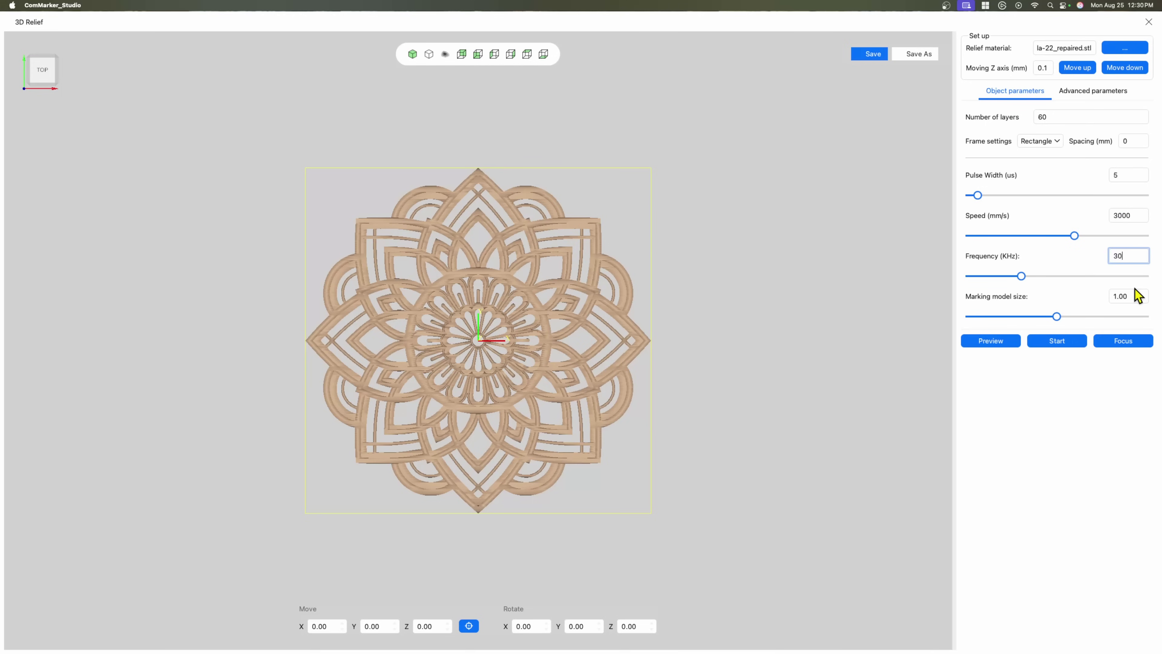
click(1139, 296)
key(BackSpace)
text(.5)
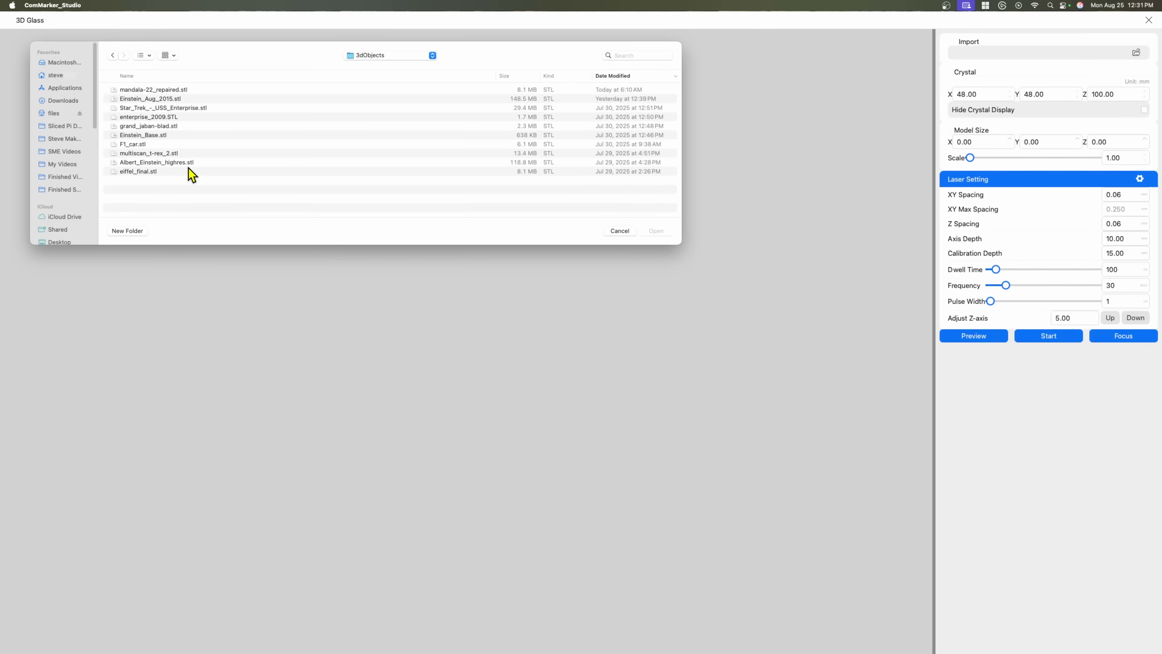
Load Star_Trek_-_USS_Enterprise.stl into the crystal and rotate it 90° about X
click(144, 107)
click(656, 232)
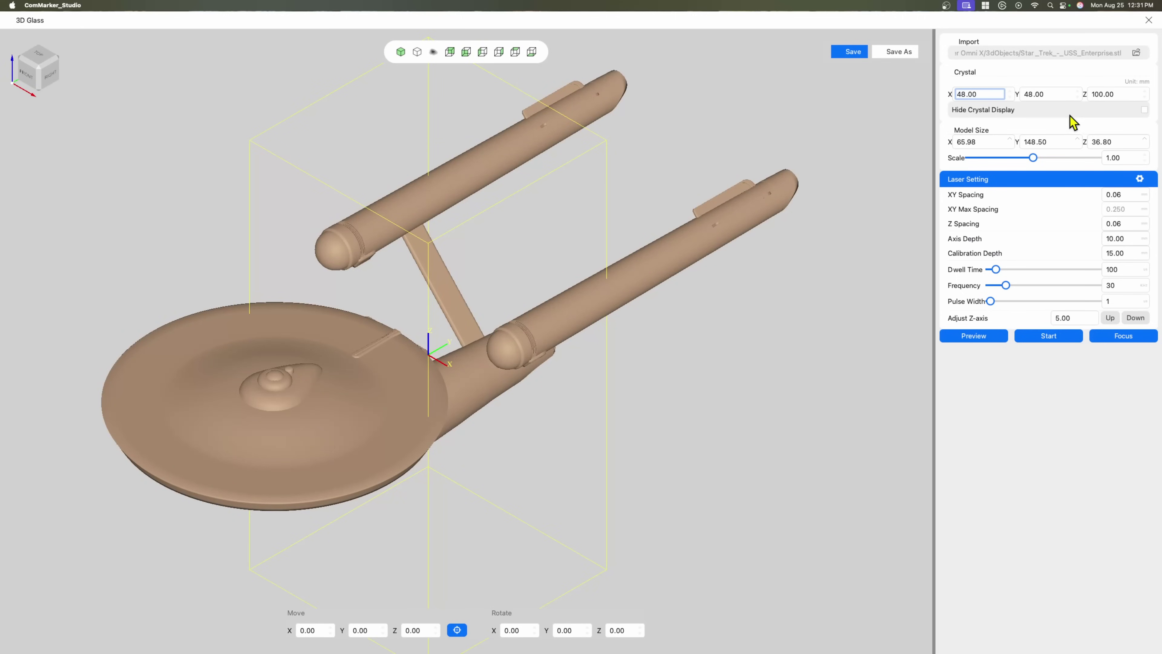
scroll(708, 329, down, 3)
click(517, 630)
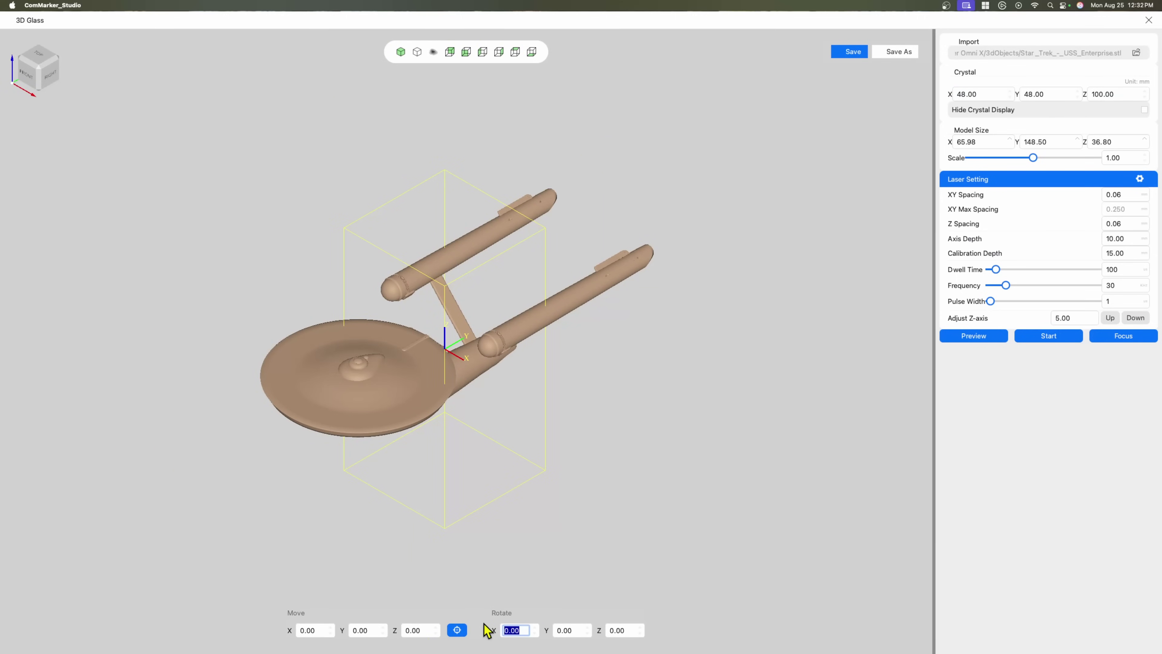
text(90)
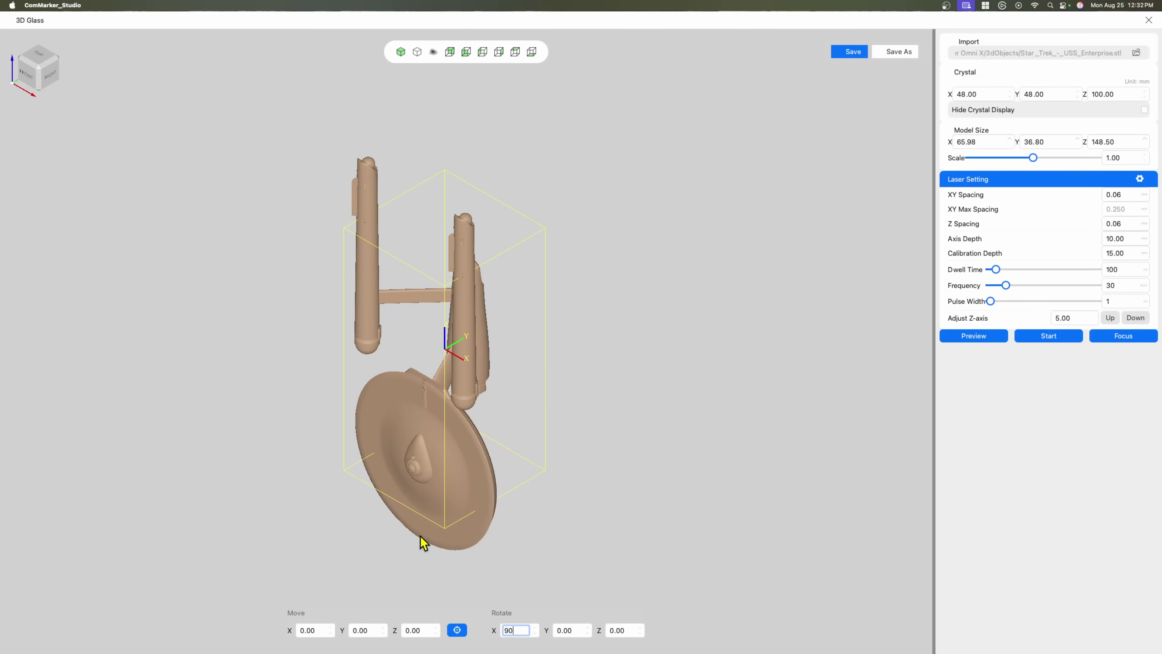
scroll(431, 531, up, 2)
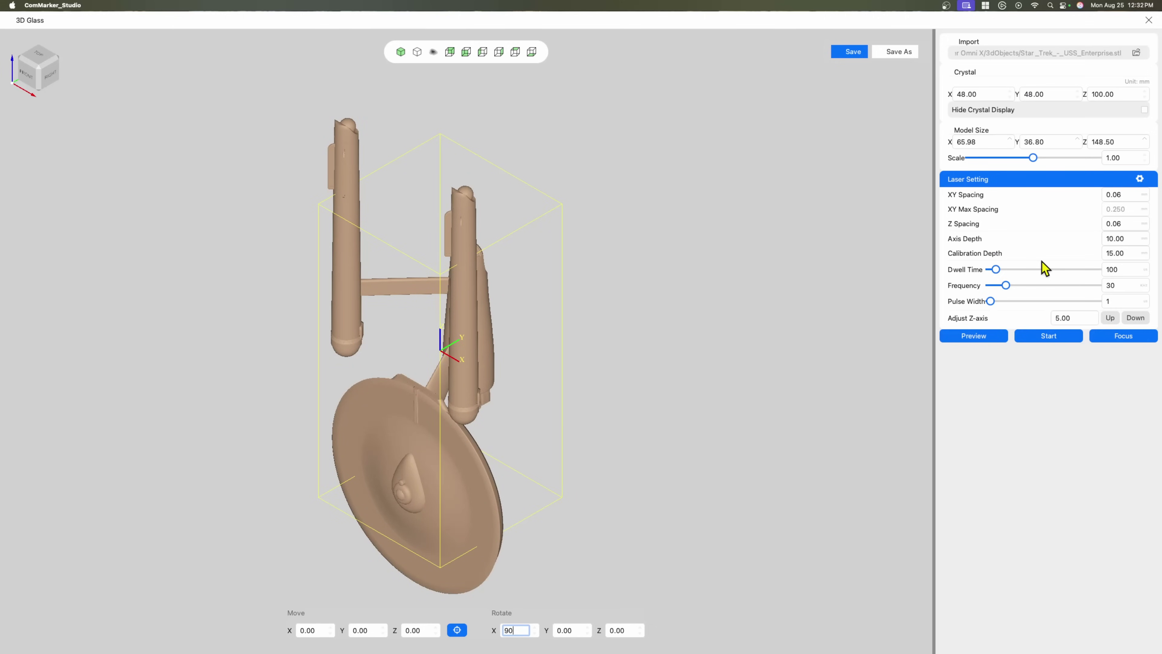
click(1111, 265)
key(Return)
View the ship from the front and set its scale to 0.5
drag(1033, 157, 1008, 161)
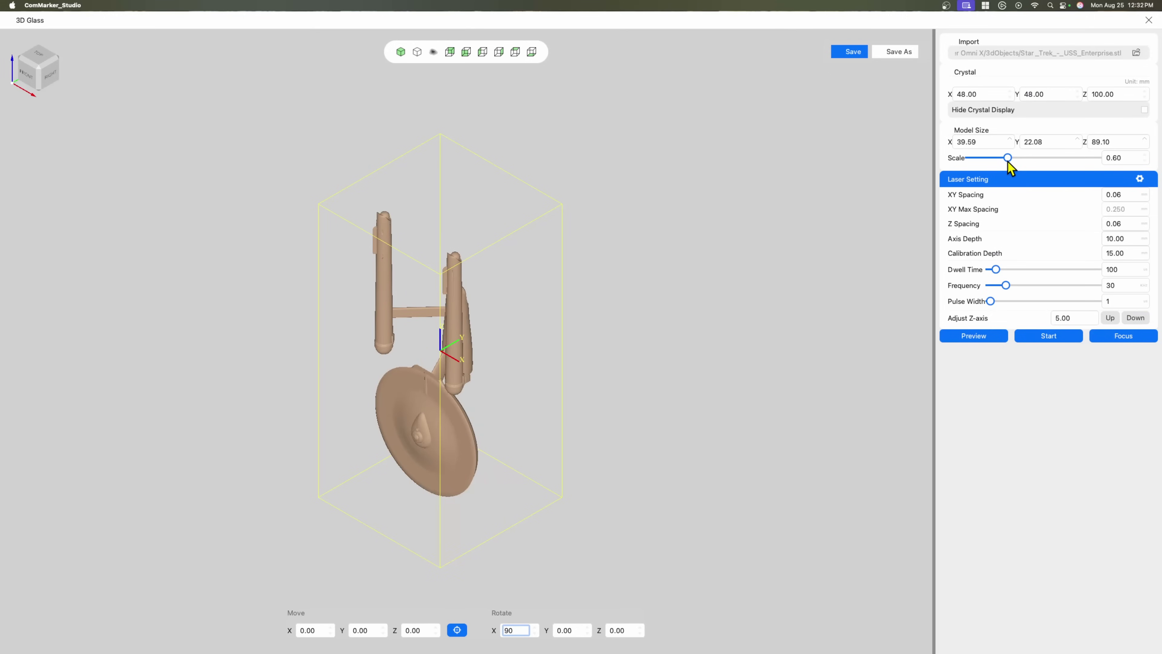
click(467, 52)
scroll(566, 316, down, 2)
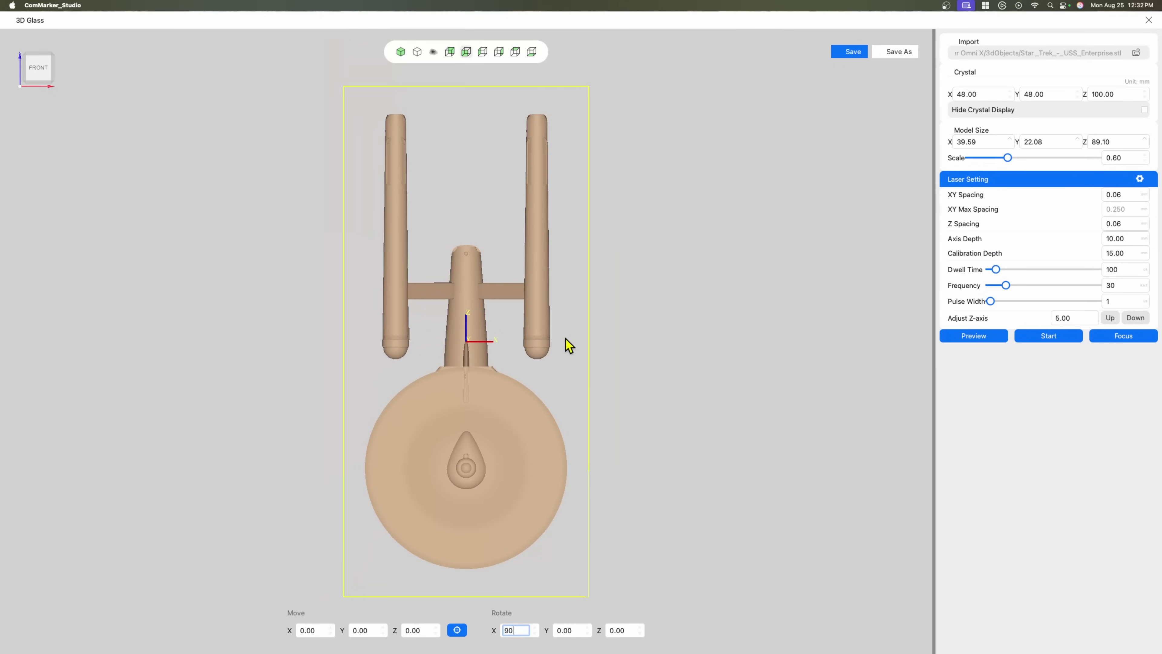
click(1122, 157)
text(0.5)
key(Return)
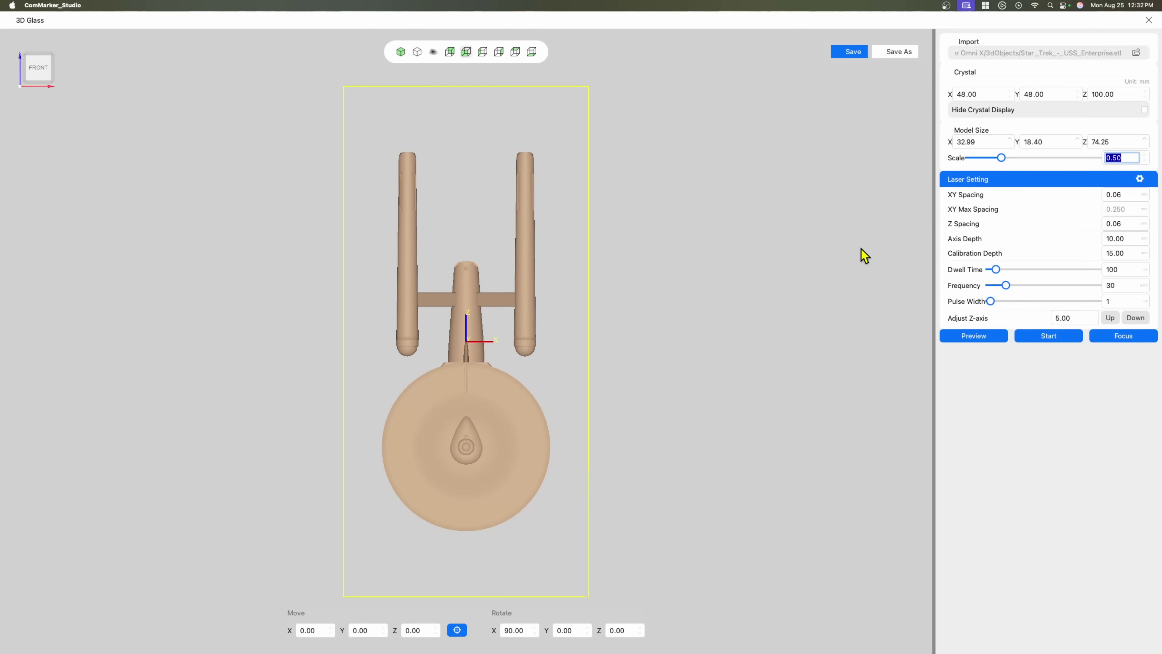
scroll(865, 255, up, 2)
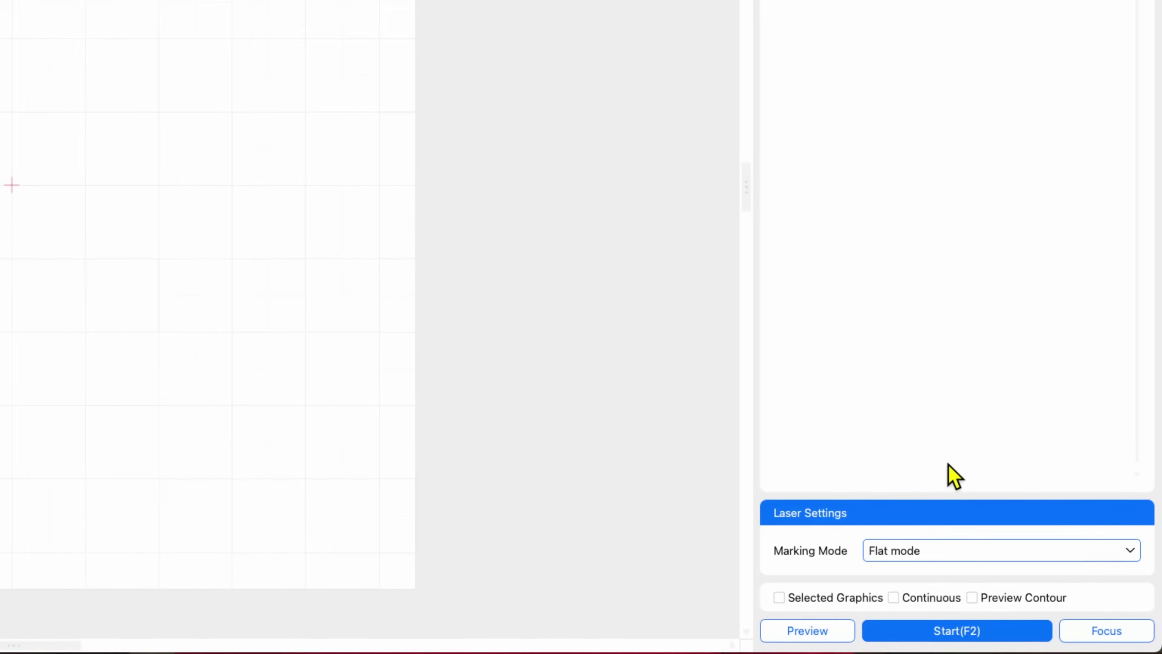
click(934, 547)
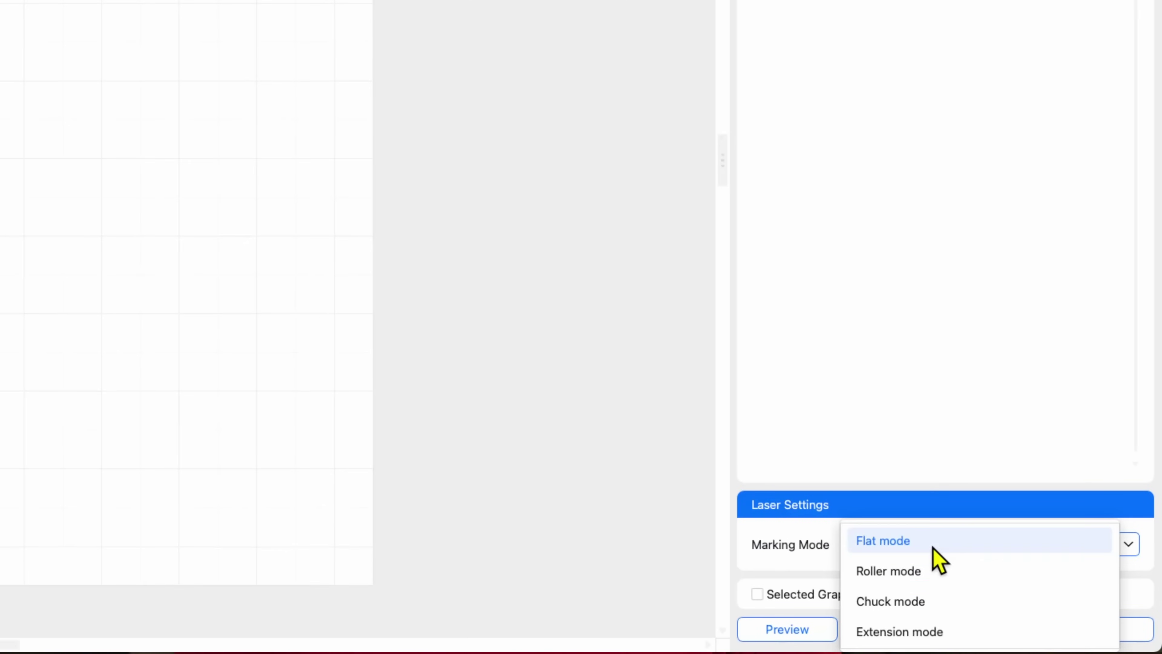
click(911, 637)
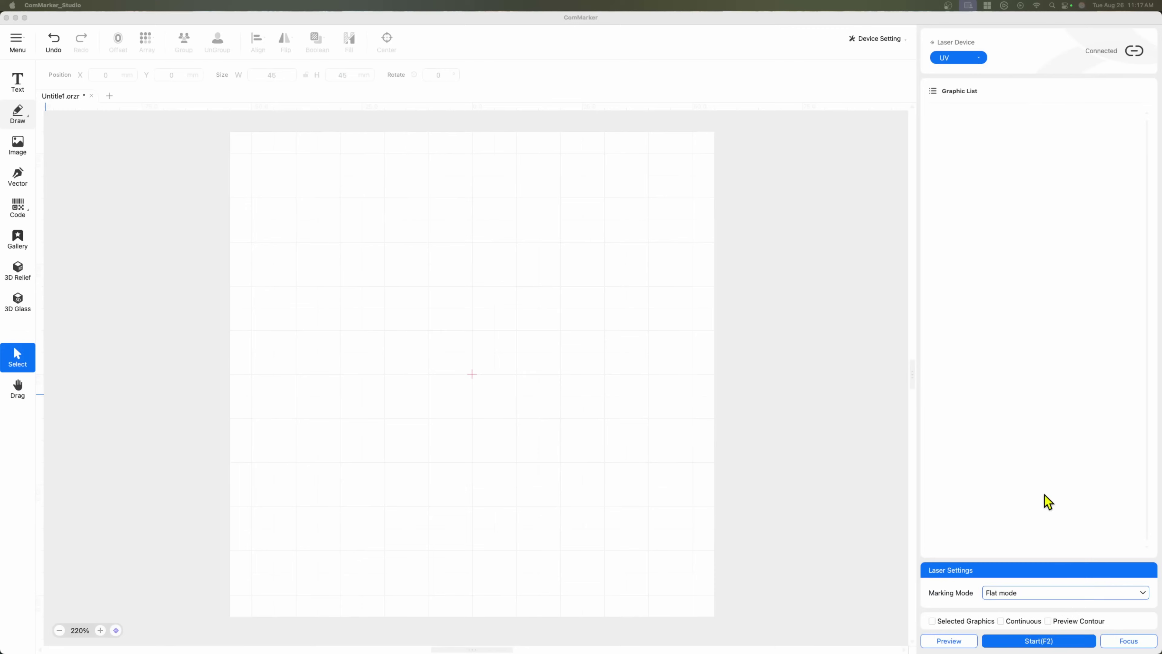
Switch to Chuck marking mode with a 60 mm diameter and centre the SME logo
click(1056, 593)
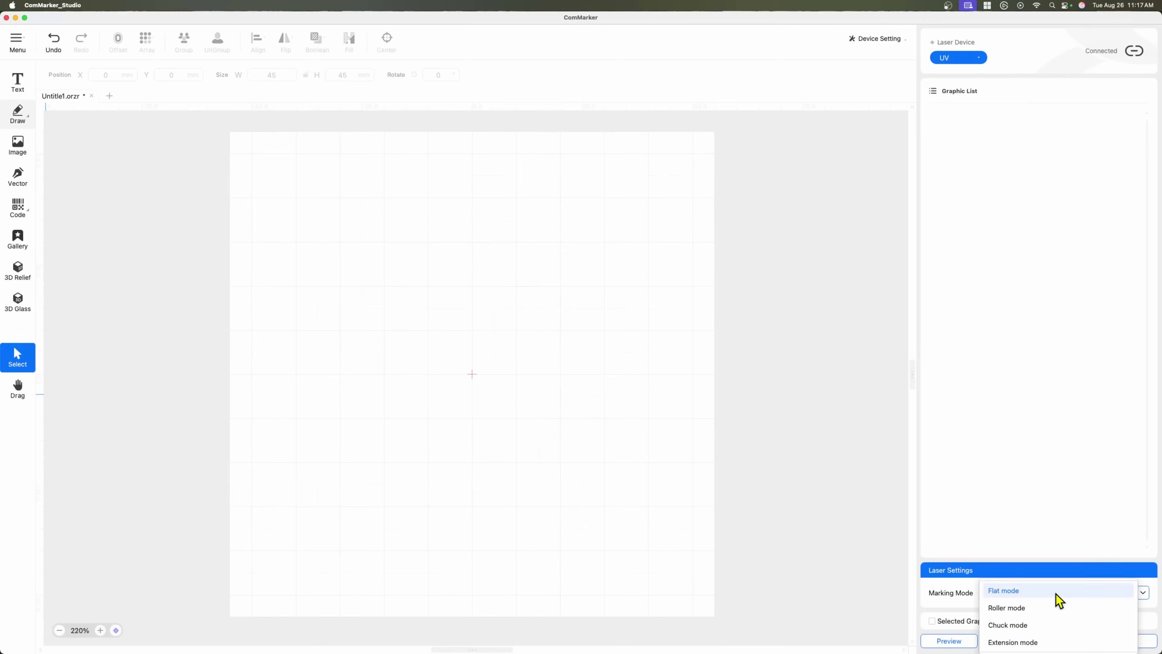
click(1029, 625)
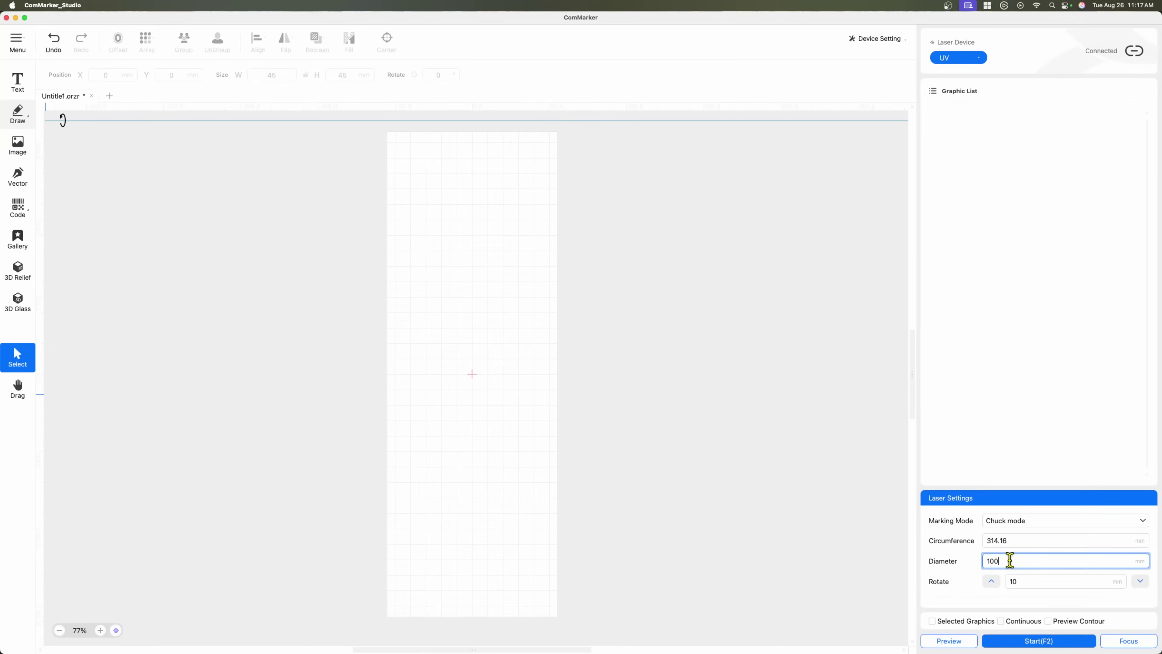
text(60)
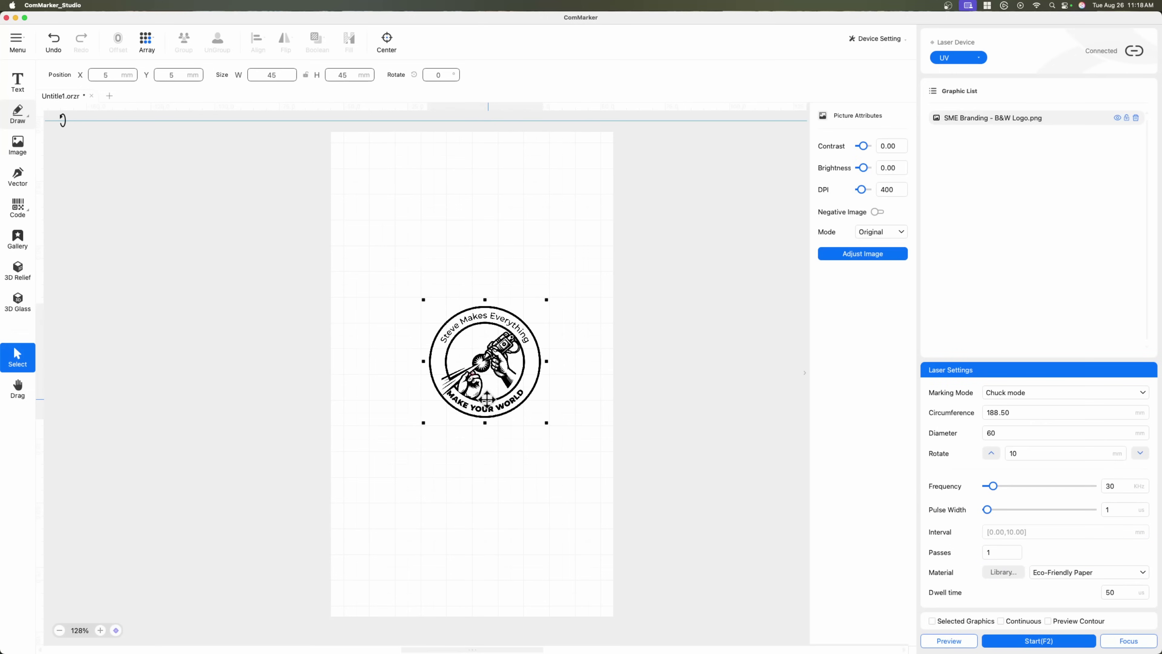
click(387, 41)
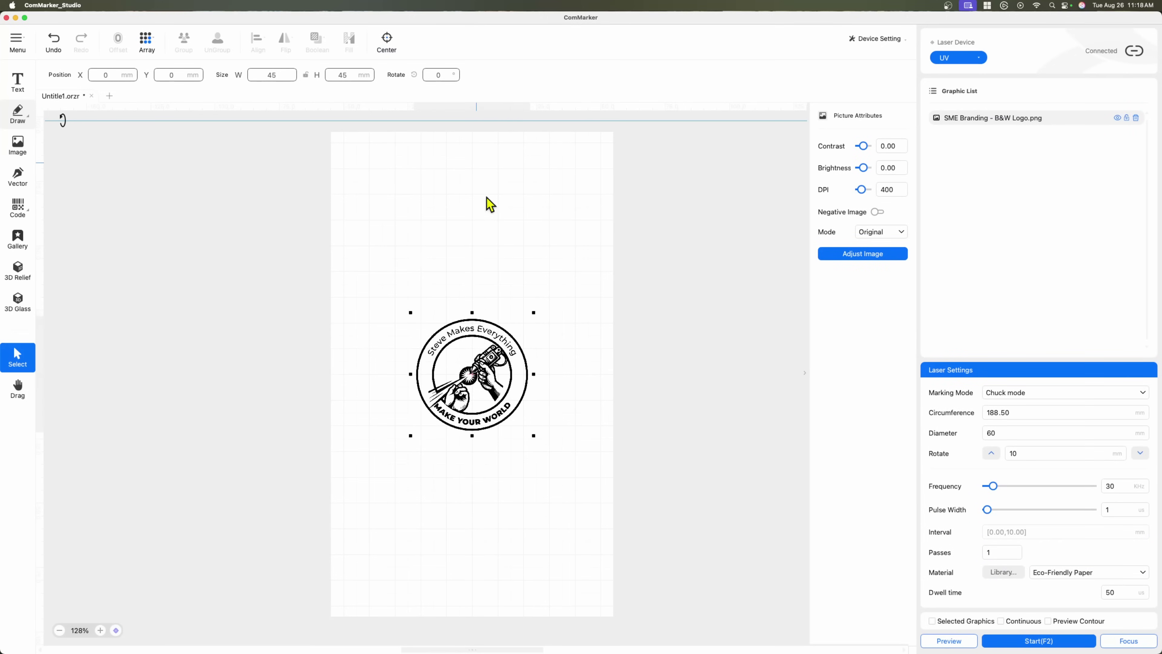